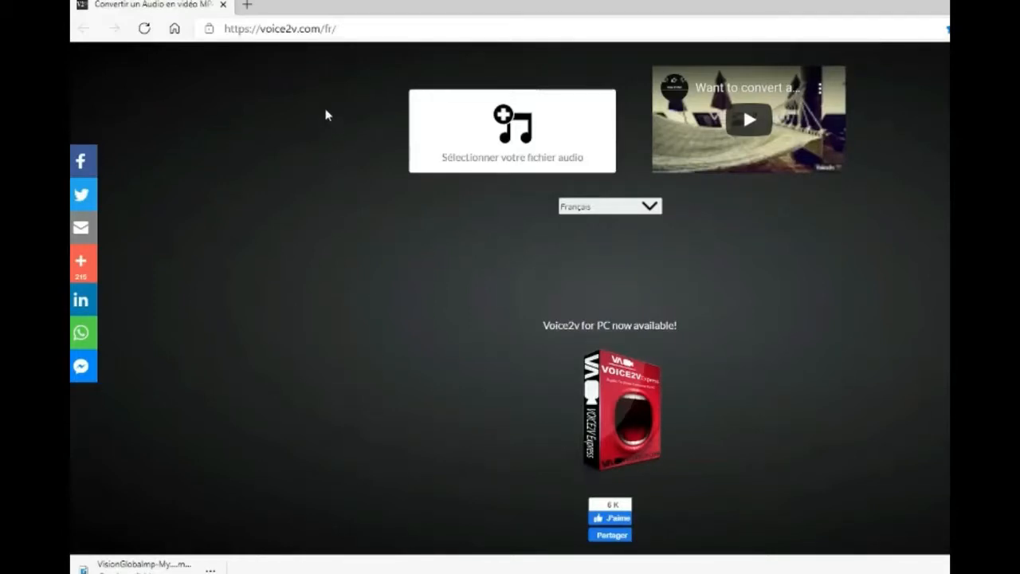
- Load the audio file 00_Vision_Global from the ESSAI SOUS TITRES AUDIO folder into the audio-to-video converter
scroll(372, 241, up, 4)
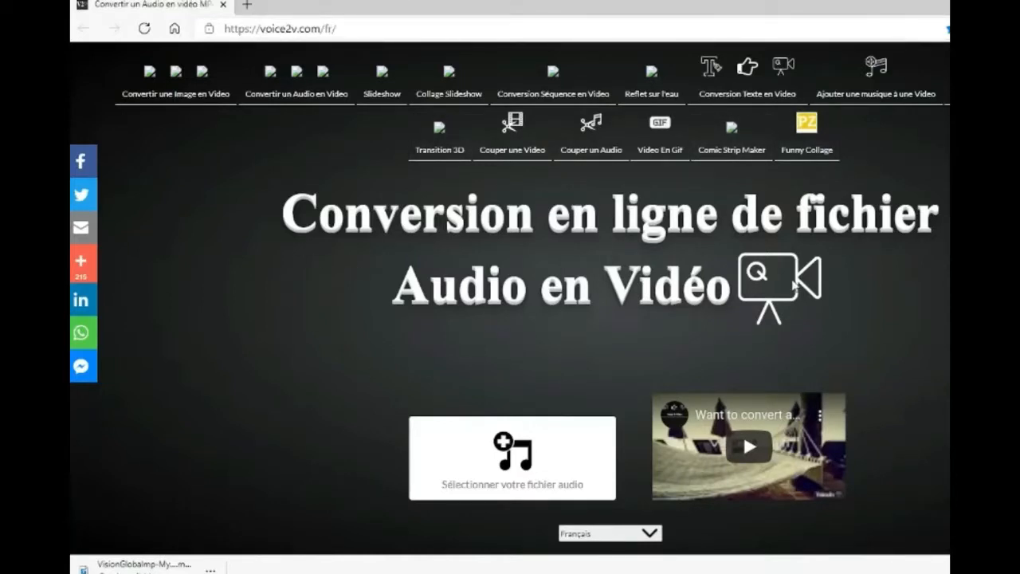
click(535, 491)
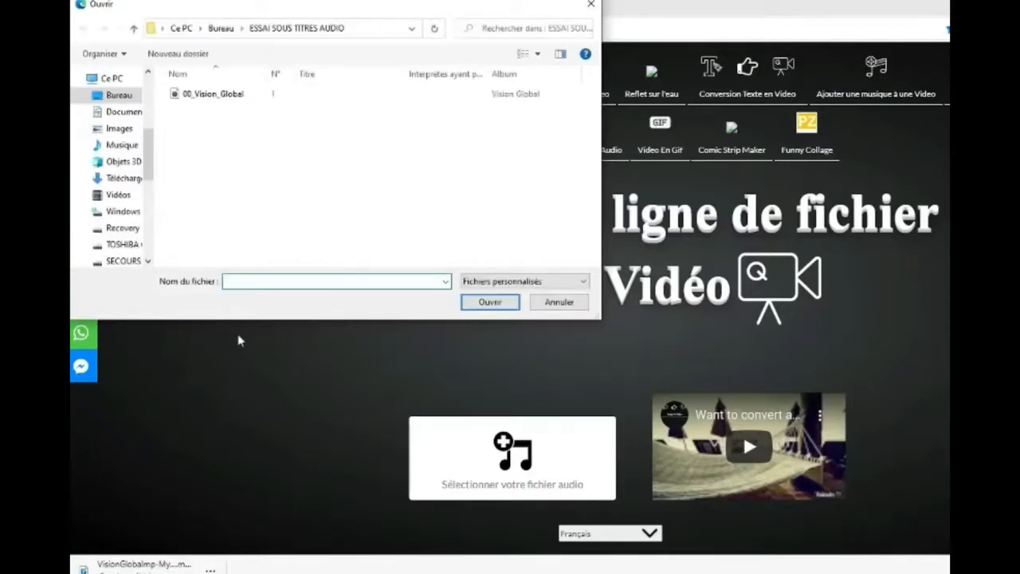
click(233, 101)
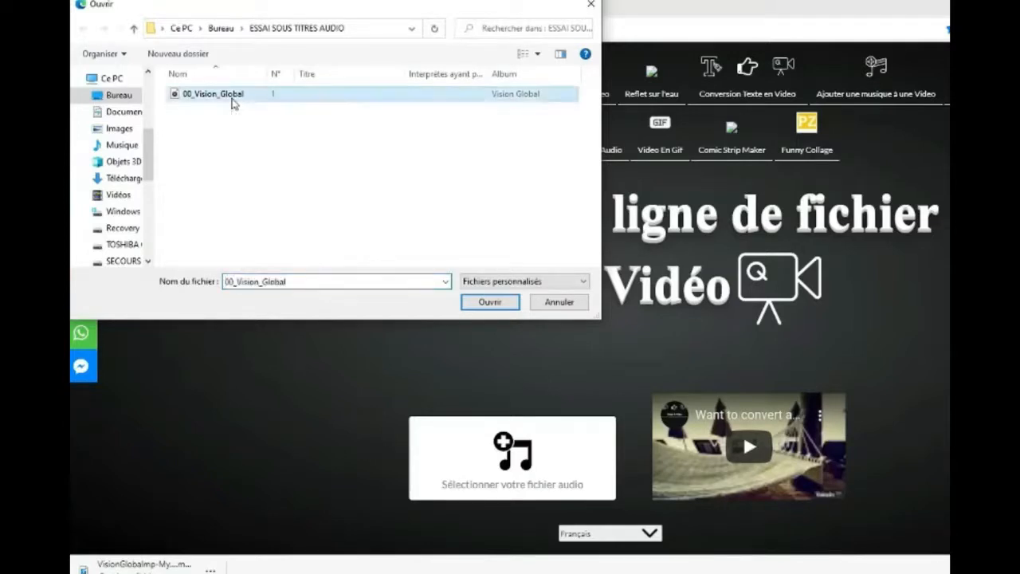
double_click(232, 98)
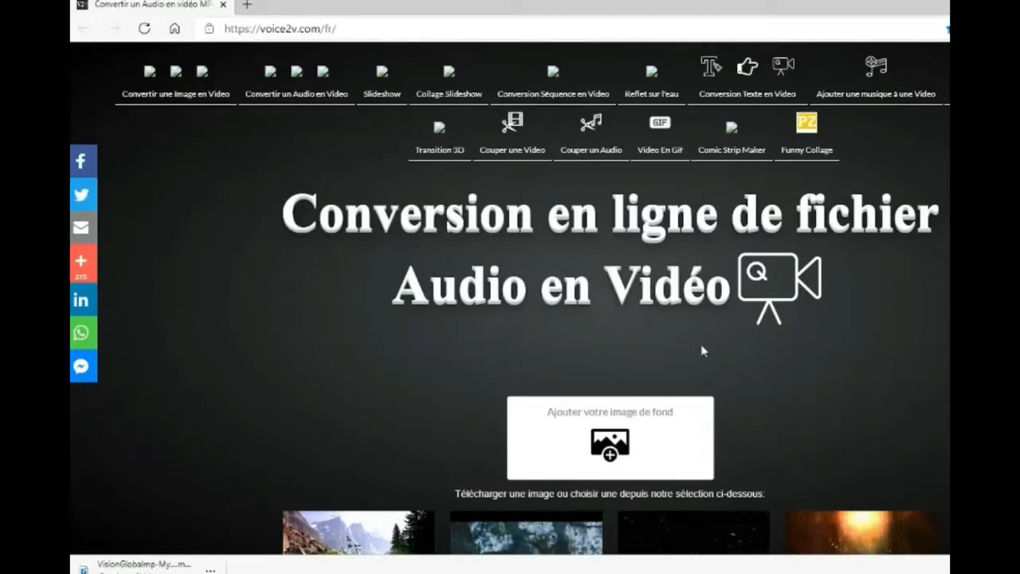
- Choose the black background with white particles from the suggested images and create the video
scroll(702, 351, down, 1)
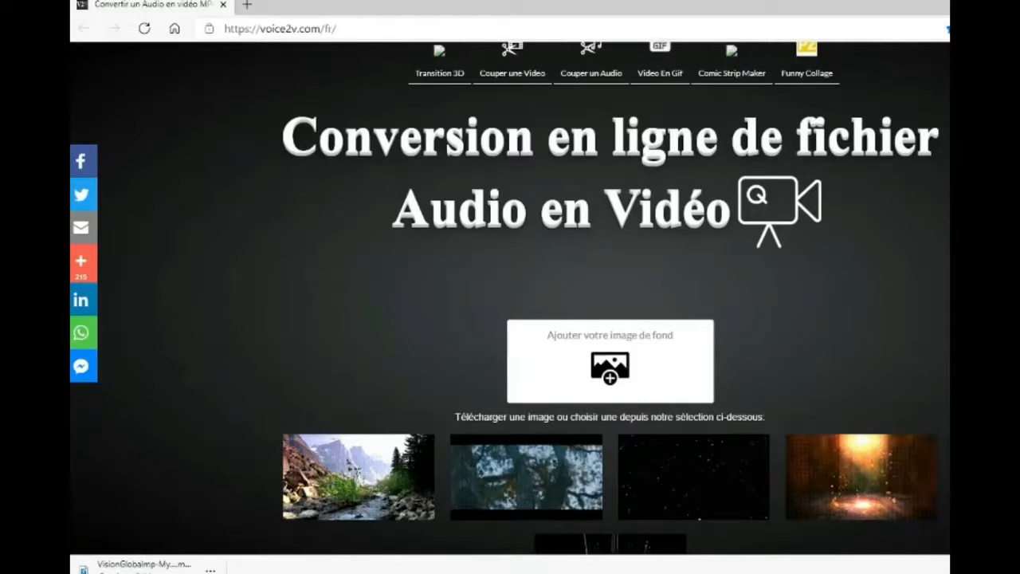
scroll(510, 319, down, 2)
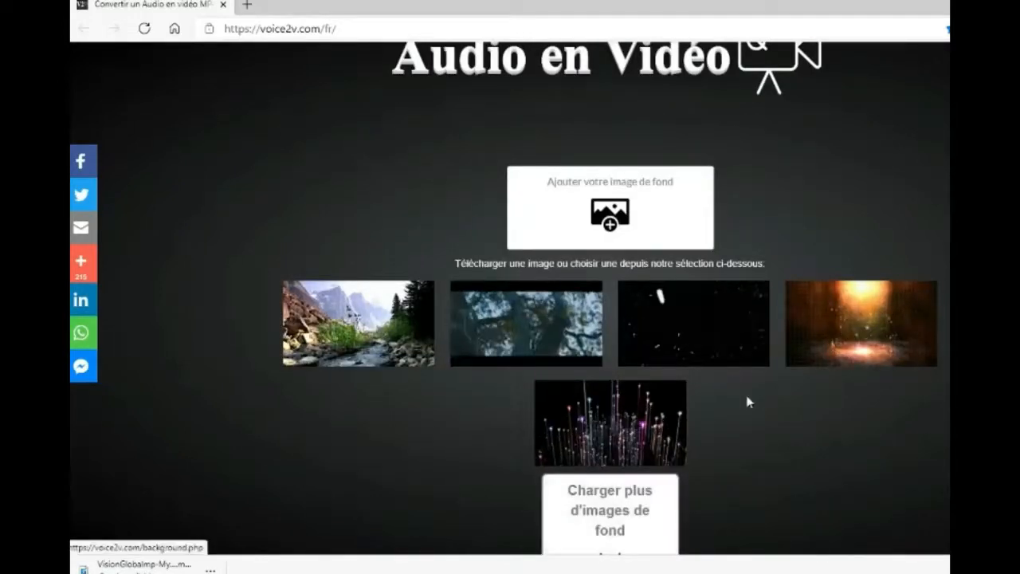
click(694, 329)
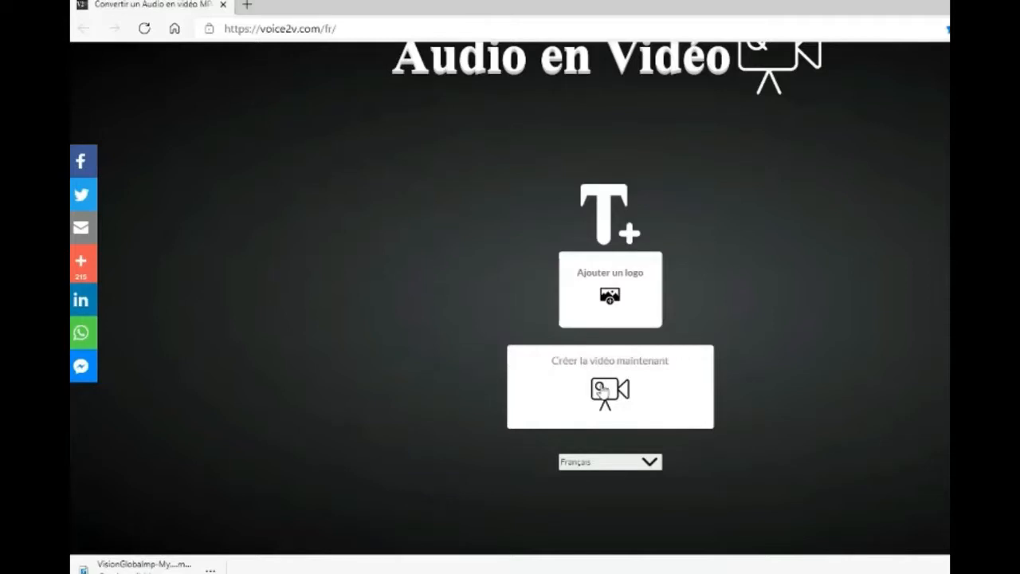
click(602, 390)
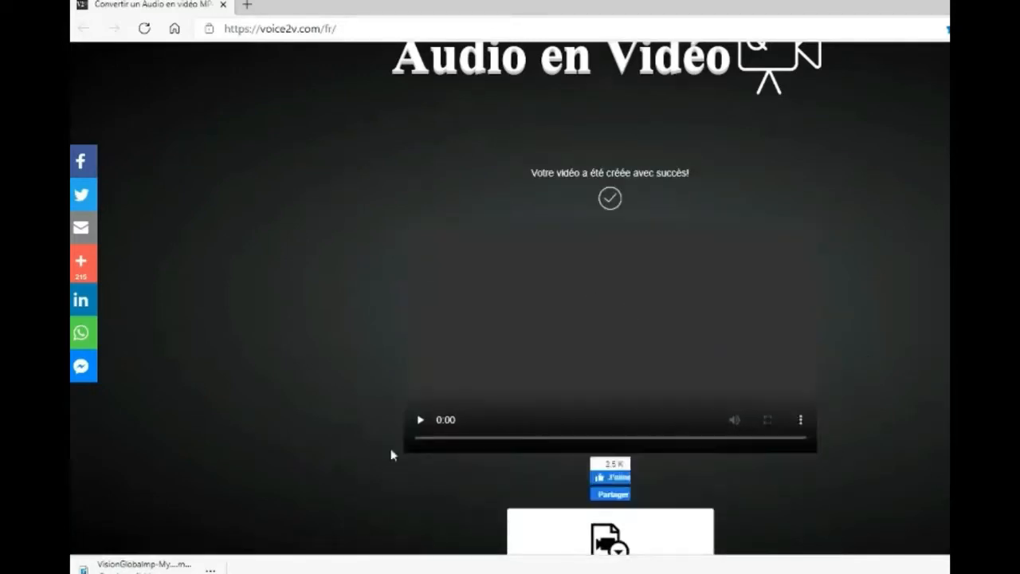
- Play the created video to check it and download it
scroll(391, 453, down, 2)
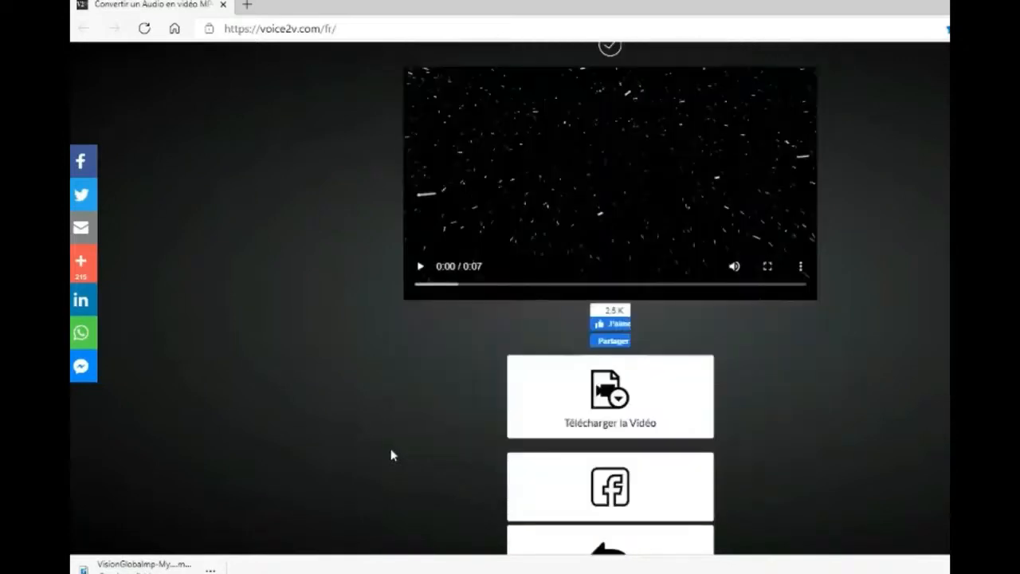
click(417, 267)
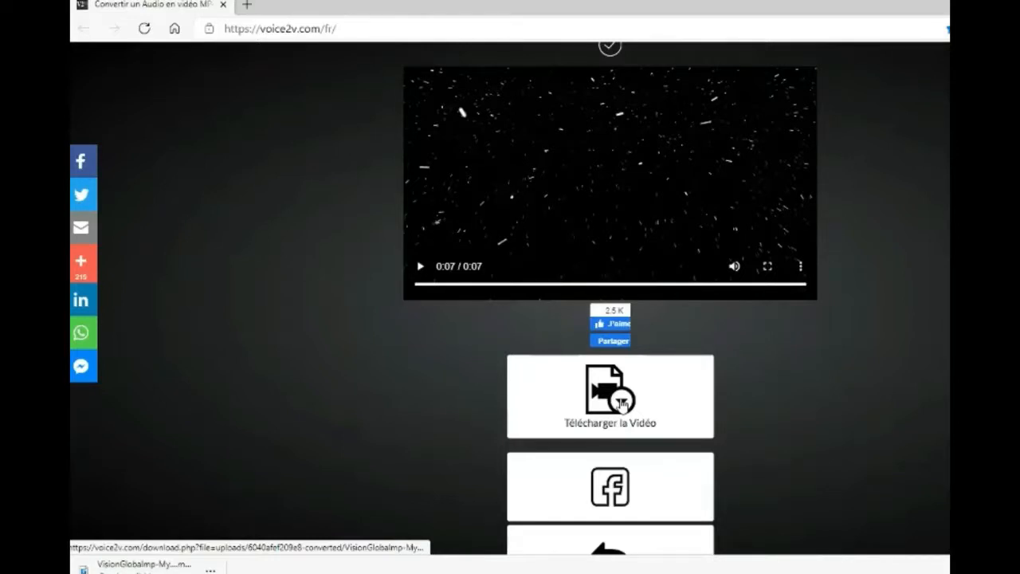
click(621, 403)
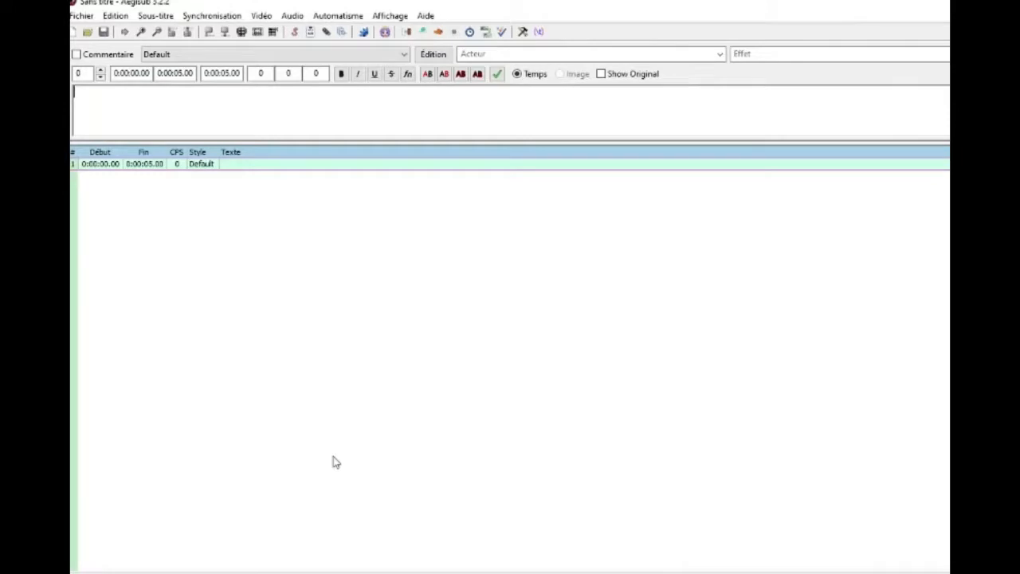
- Switch to Aegisub and open the video VisionGlobalmp-MyVideo-Voice2v-com from the Téléchargements folder
click(263, 16)
click(274, 34)
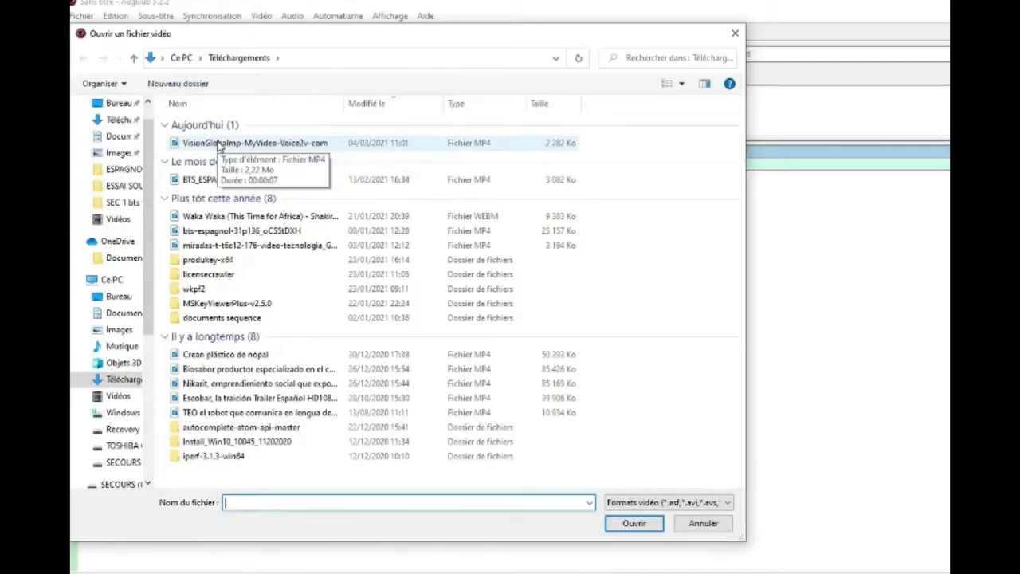
double_click(217, 142)
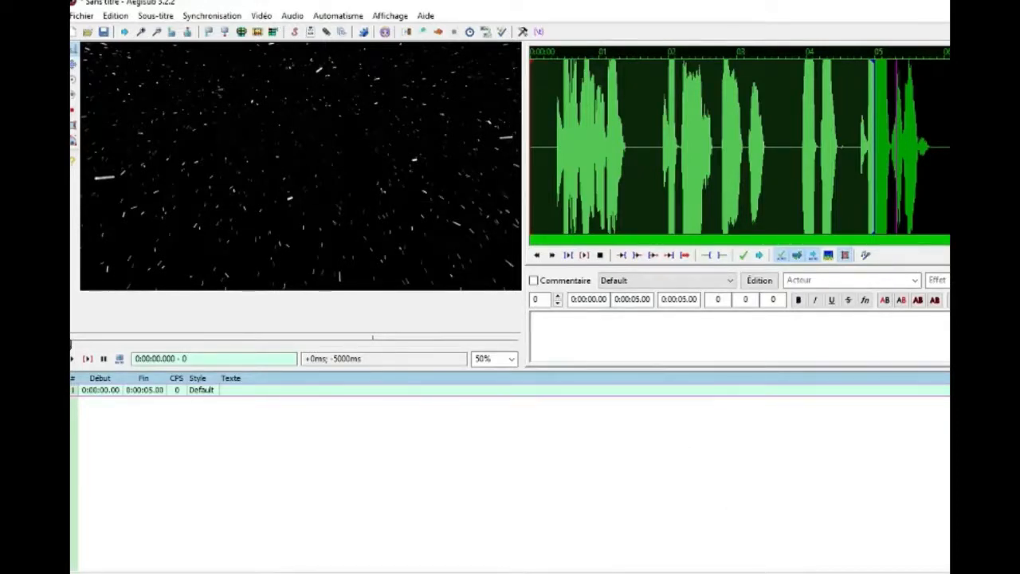
click(795, 573)
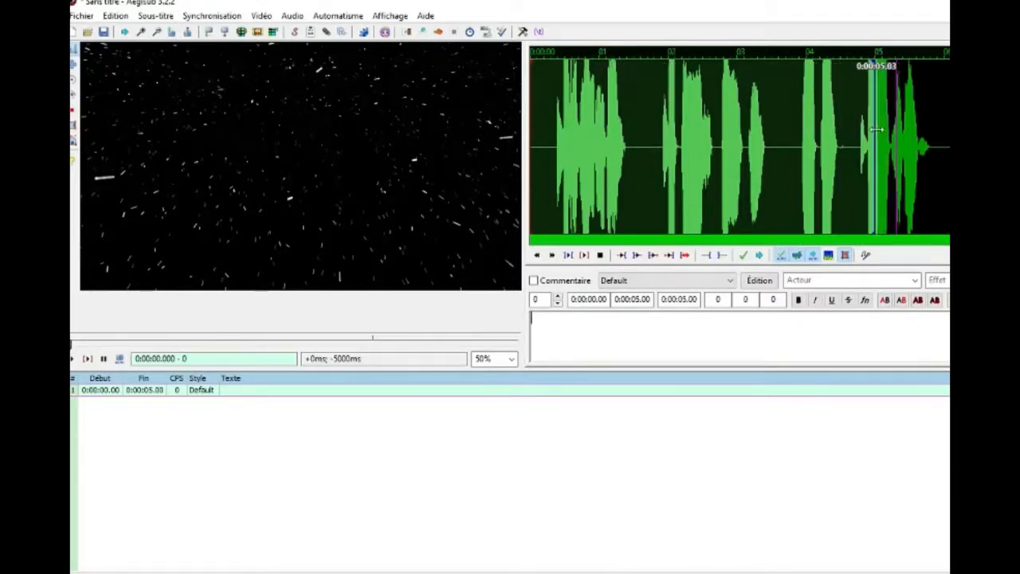
- Move the first subtitle's end marker on the waveform to about 0:00:01.68 and play the selected audio
drag(878, 134, 841, 137)
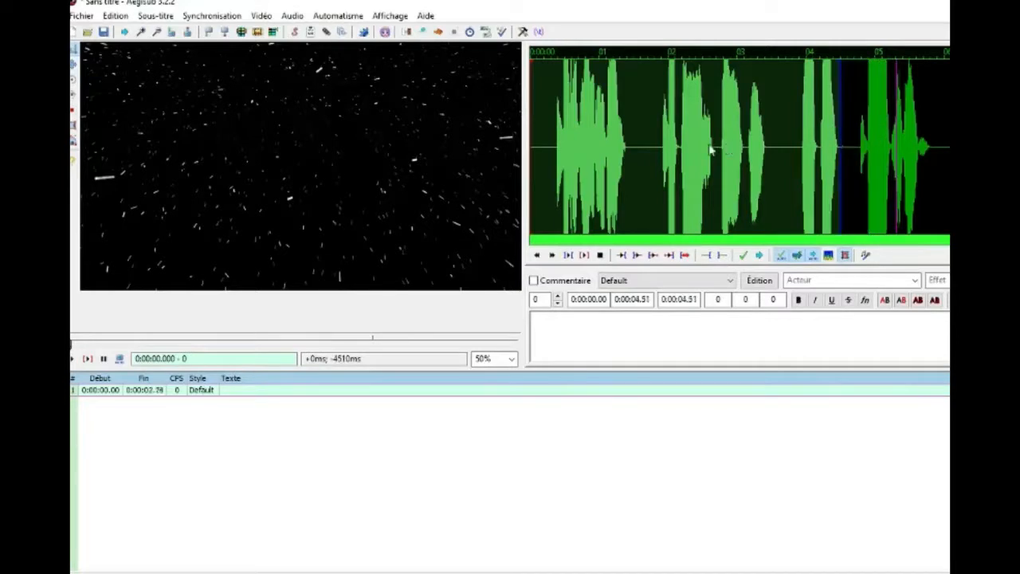
drag(712, 150, 645, 151)
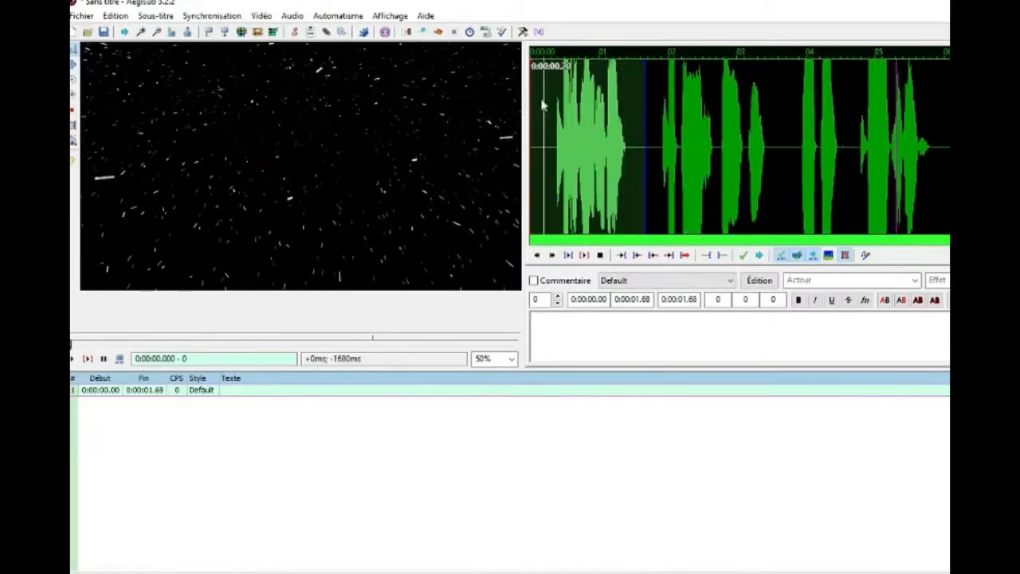
click(567, 255)
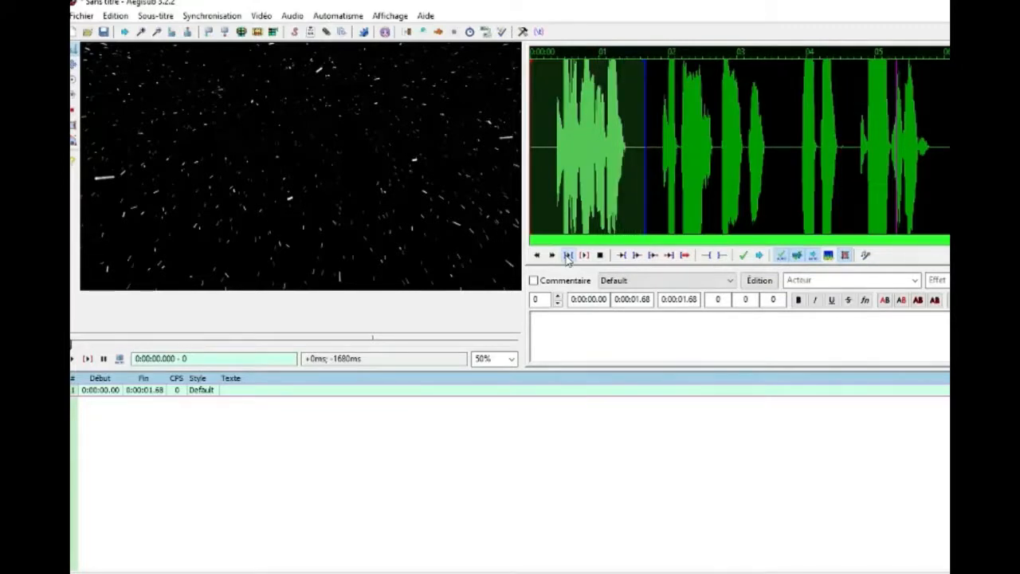
- Enter VISION GLOBAL as the first subtitle's text and place it on the video at about position 492,436
click(558, 323)
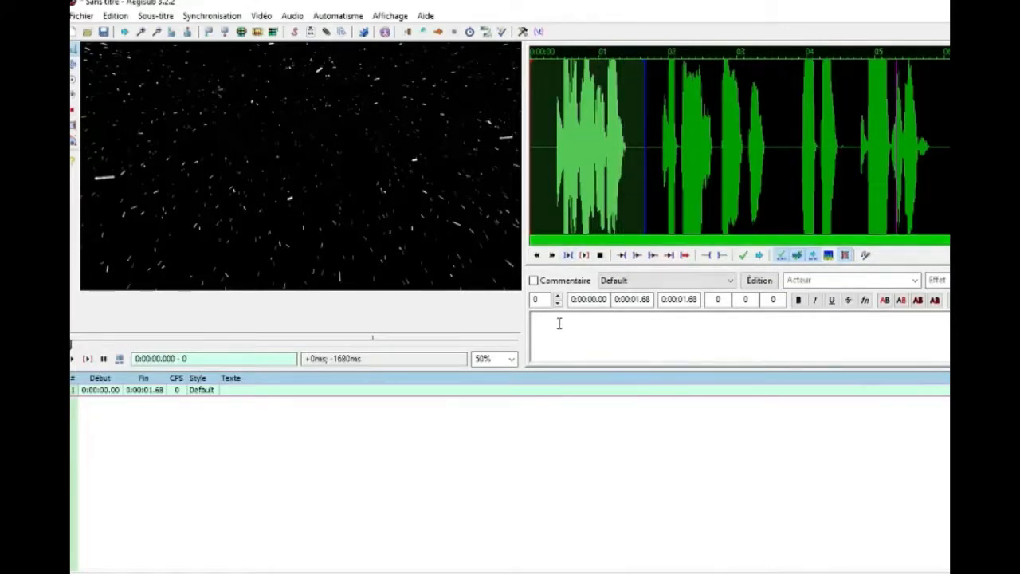
text(VISION GLOBAL)
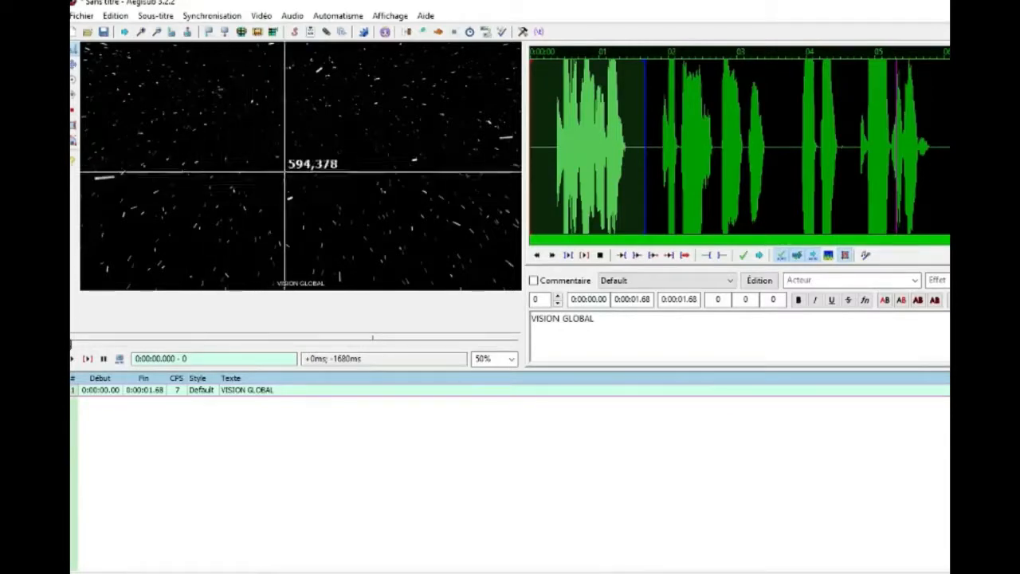
click(249, 191)
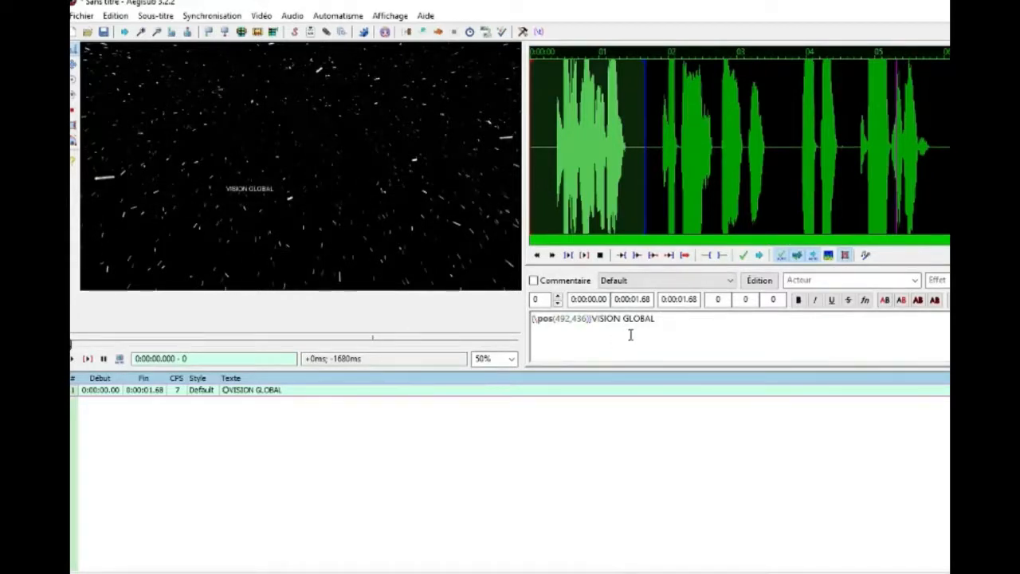
- Set the first subtitle's font size to 28
click(864, 301)
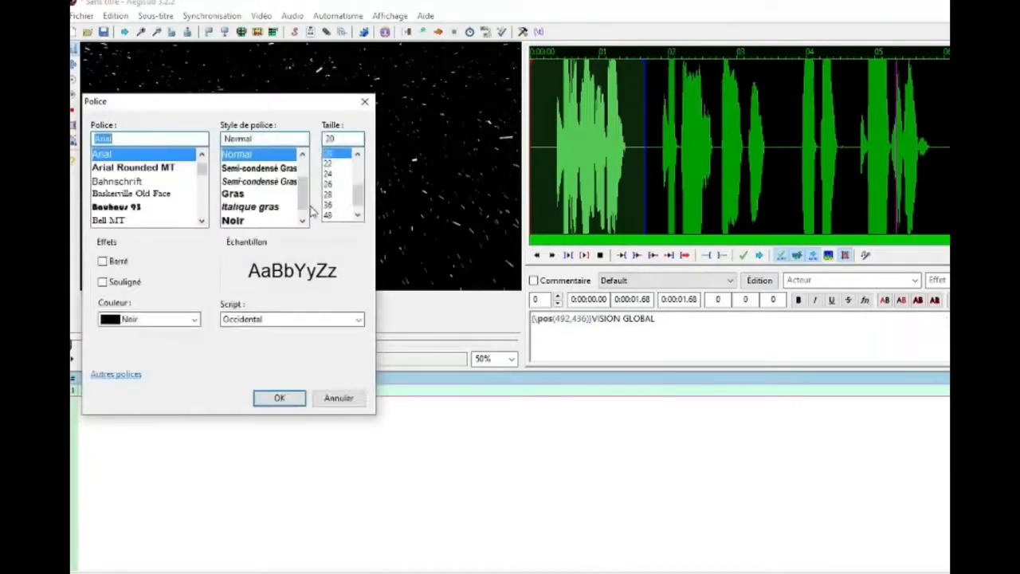
drag(214, 106, 259, 209)
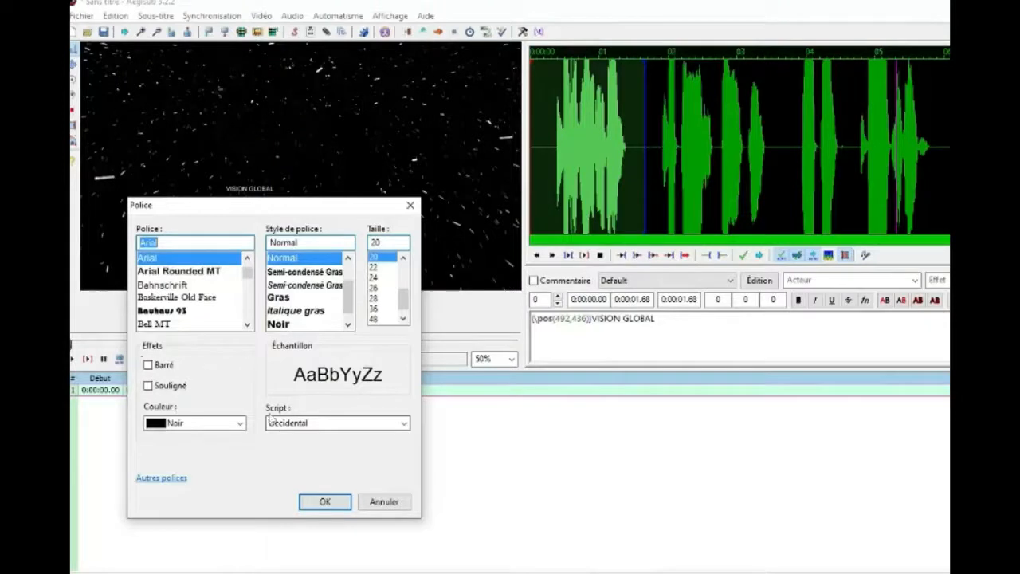
click(384, 298)
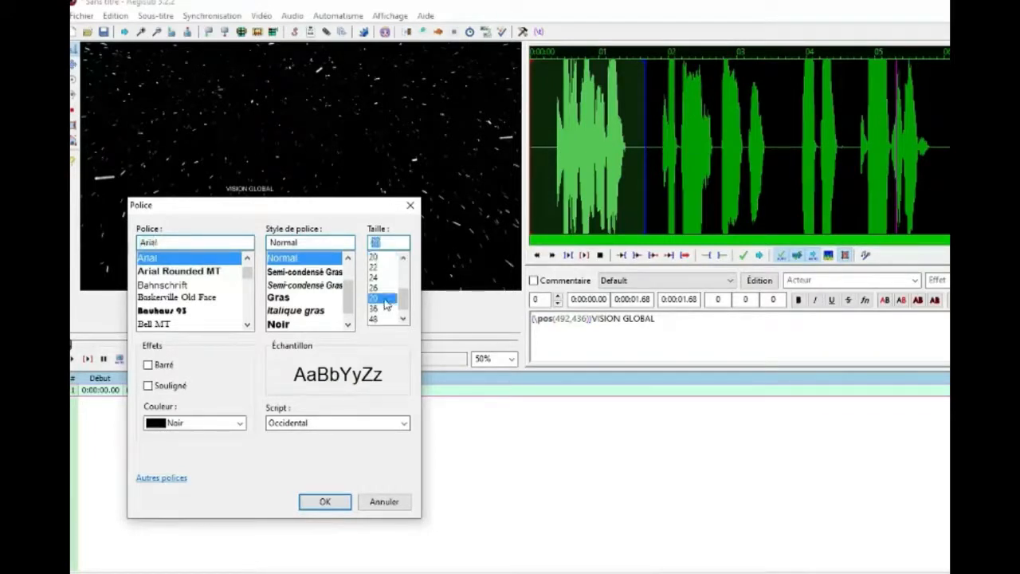
click(325, 502)
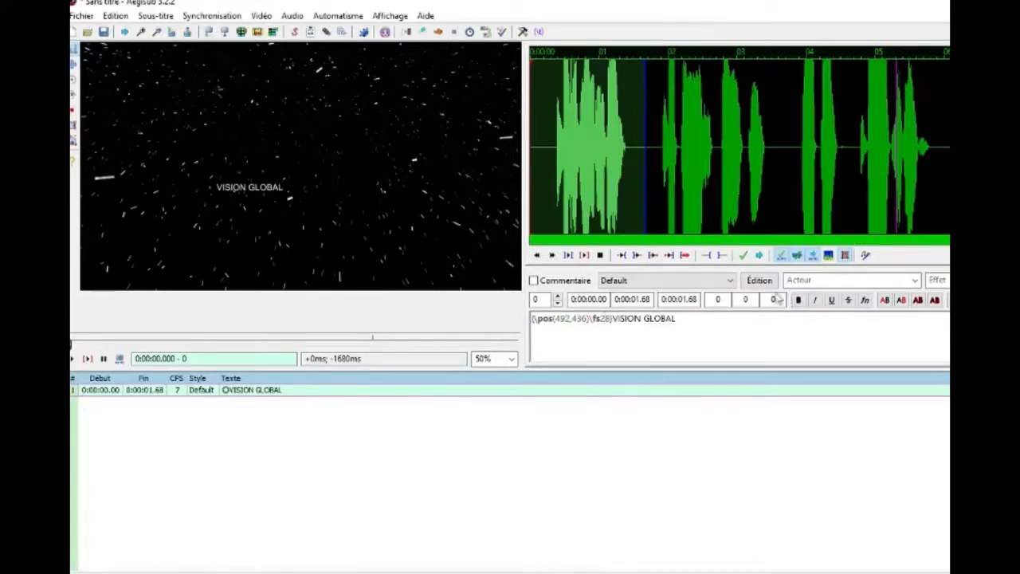
- Replay and commit the first subtitle line, and enter BTS IUT as the text of the second line
click(567, 256)
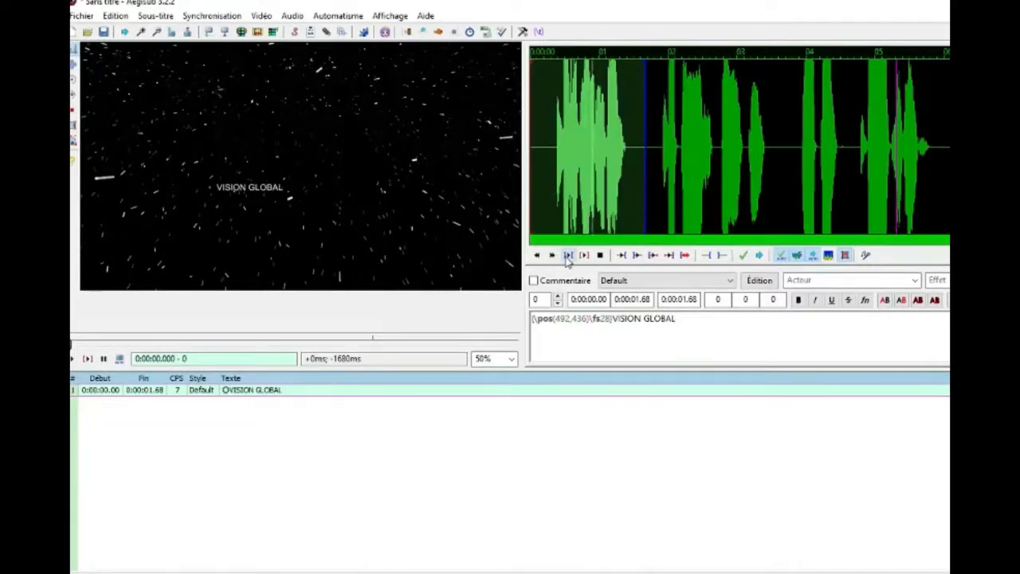
click(743, 256)
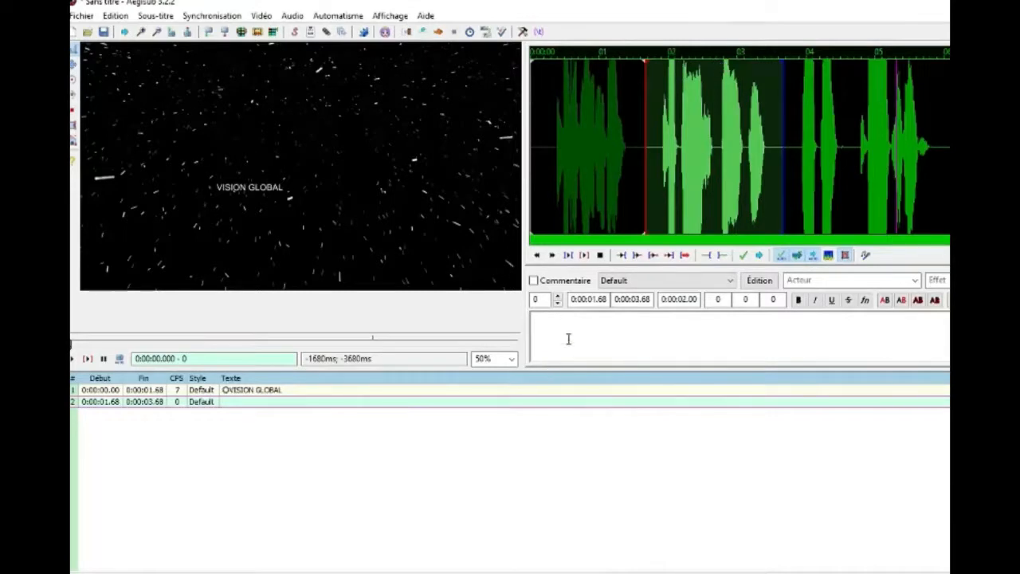
click(568, 256)
text(BTS IUT)
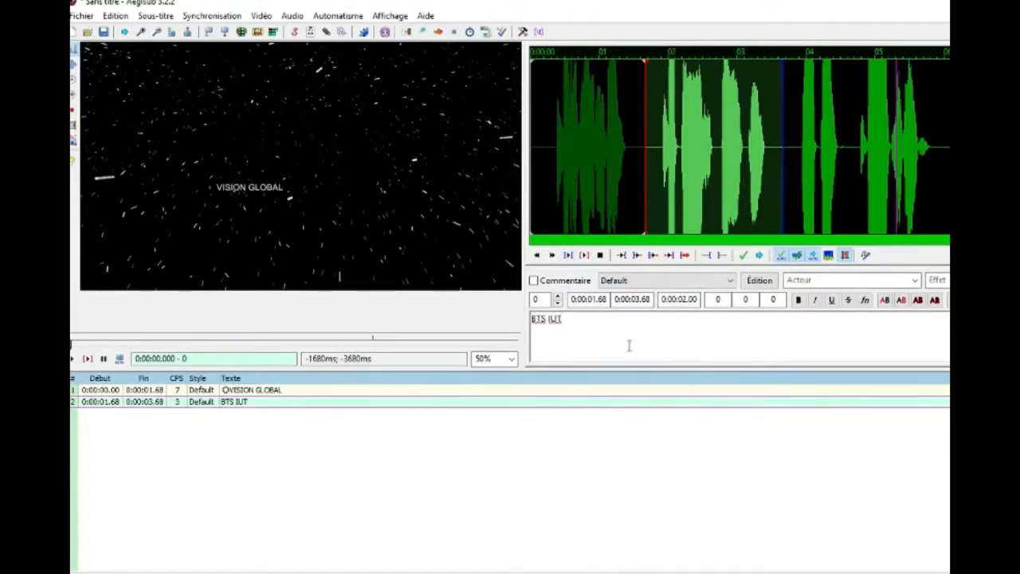
- Copy the position and font size tags from the first subtitle to the start of the BTS IUT line, and commit that line
click(310, 392)
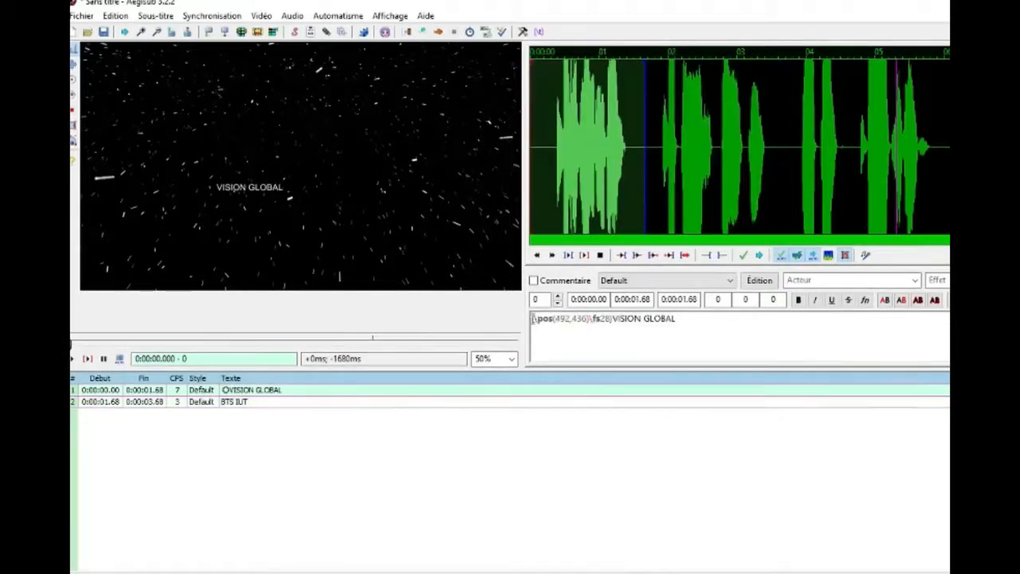
drag(532, 318, 610, 319)
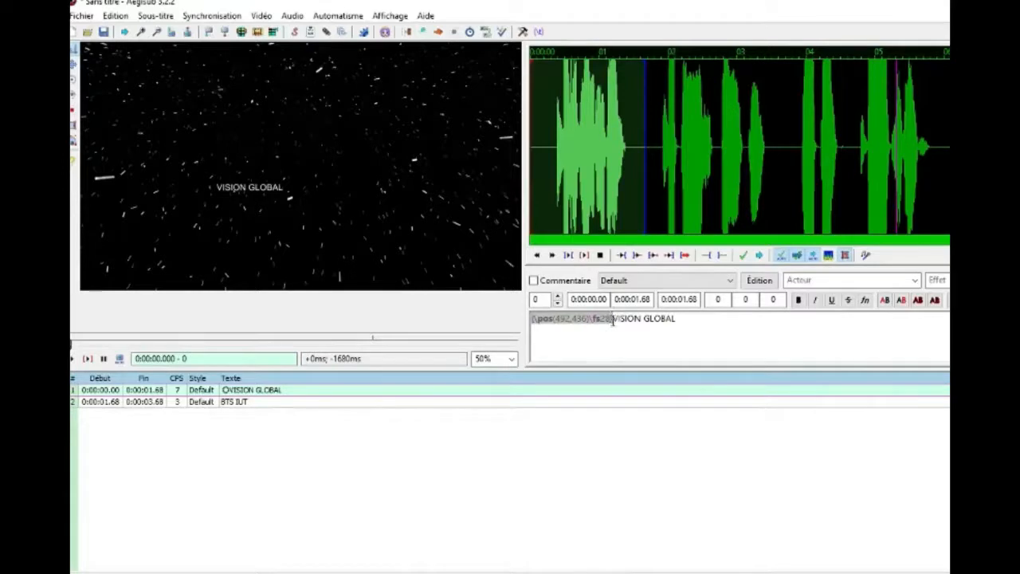
right_click(596, 319)
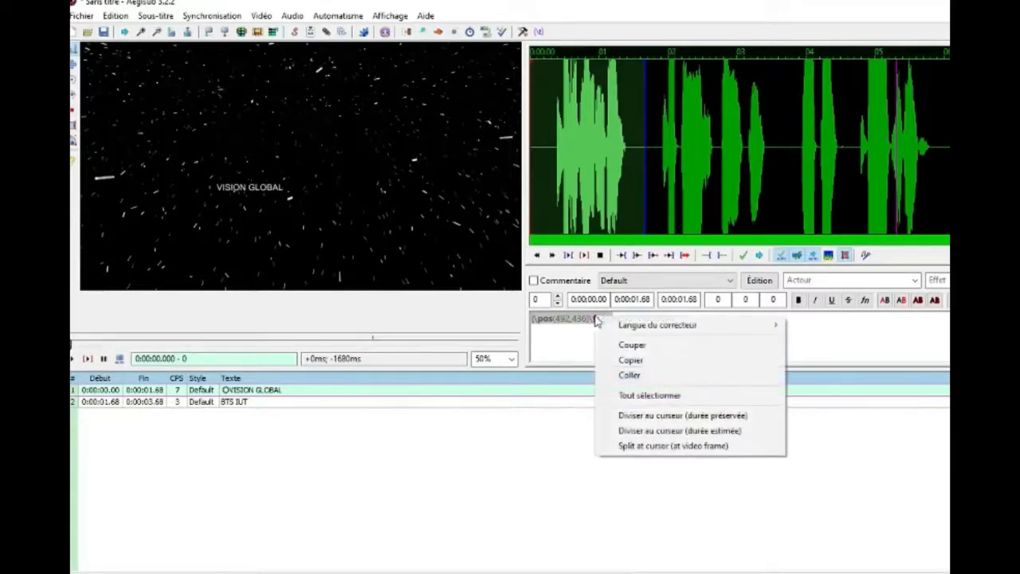
click(630, 360)
click(299, 402)
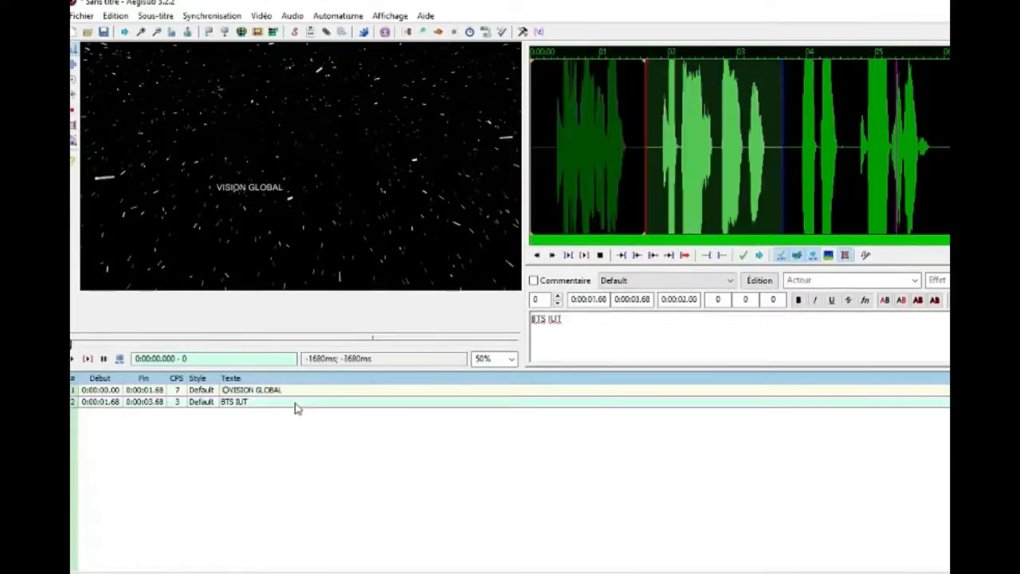
right_click(533, 319)
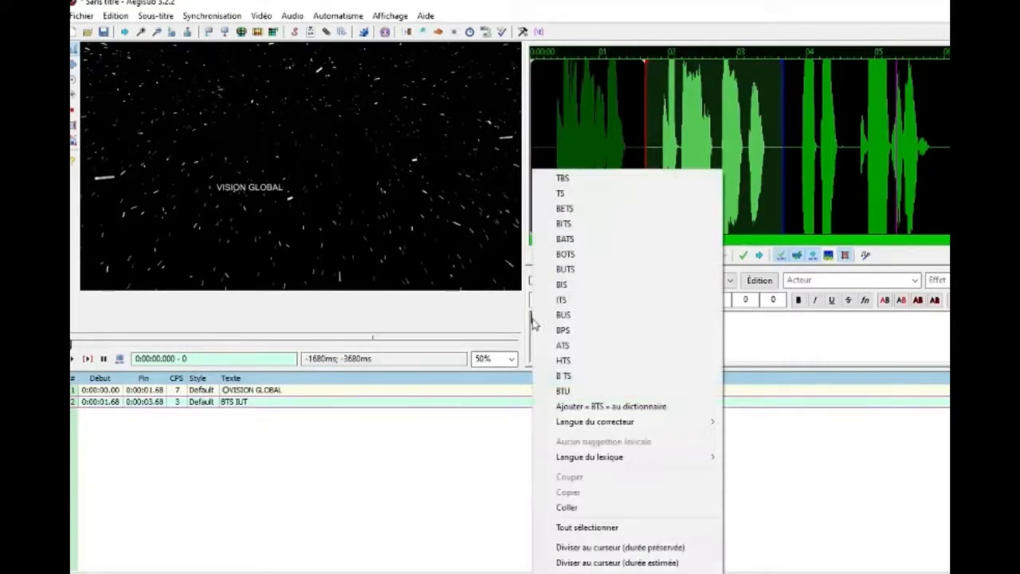
click(567, 508)
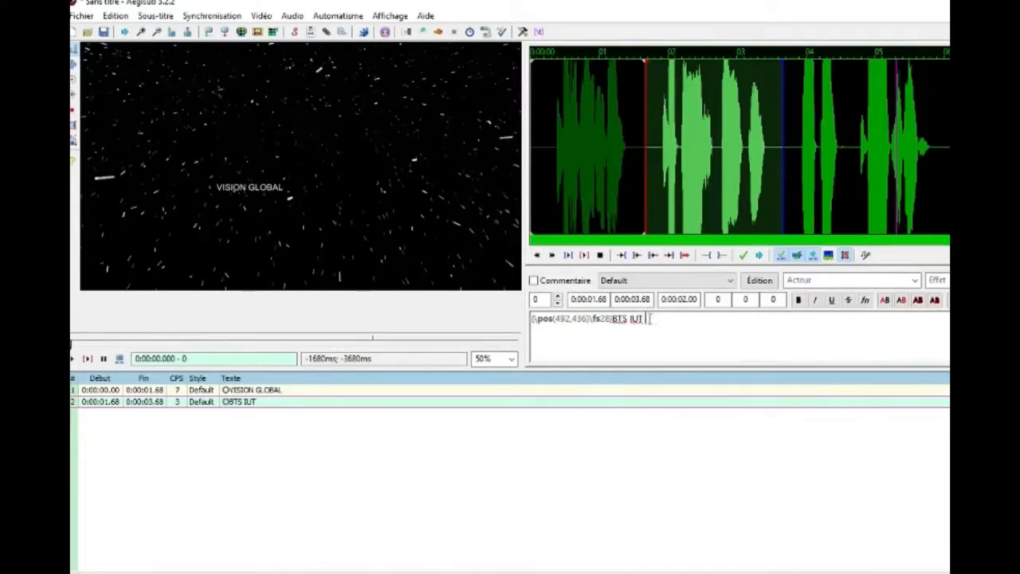
click(567, 255)
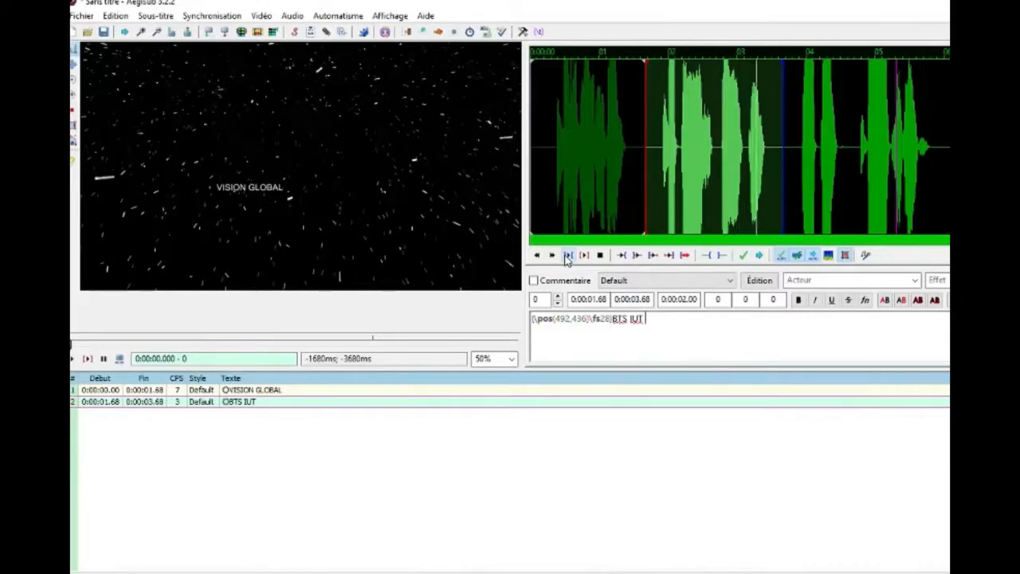
click(744, 255)
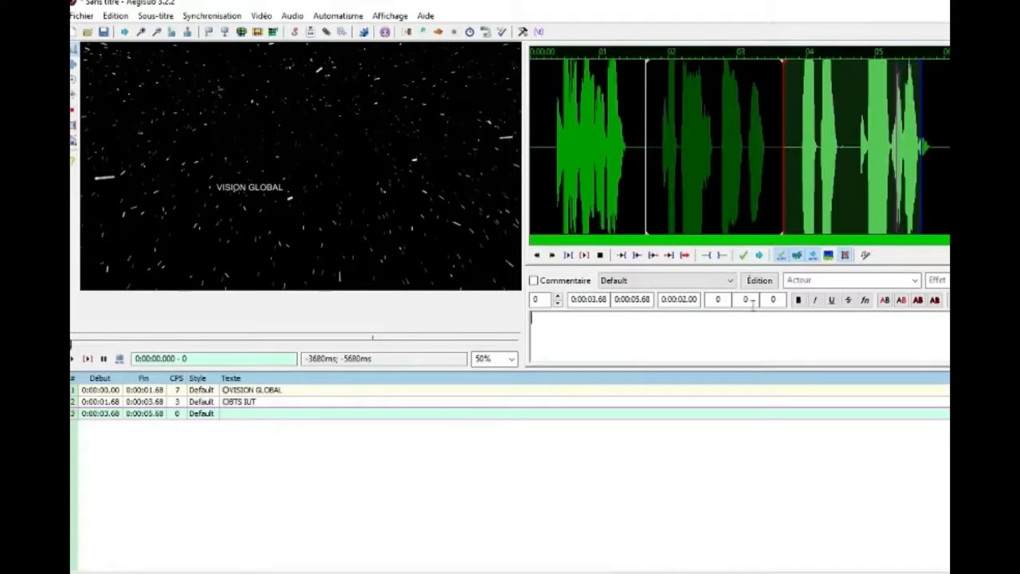
- Extend the third subtitle line's end time to 0:00:06.04 on the audio waveform and replay its audio
click(569, 256)
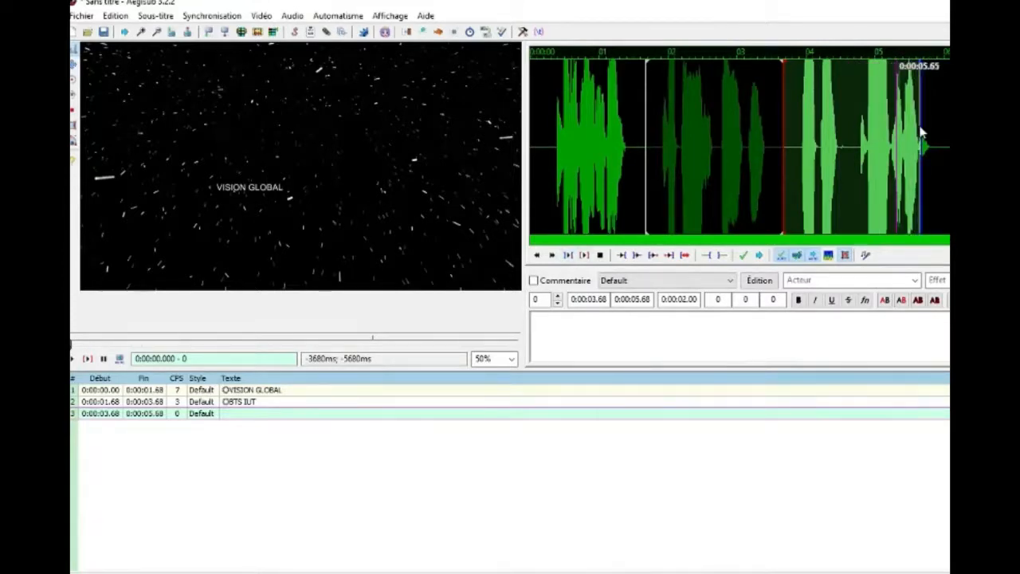
drag(921, 125, 947, 137)
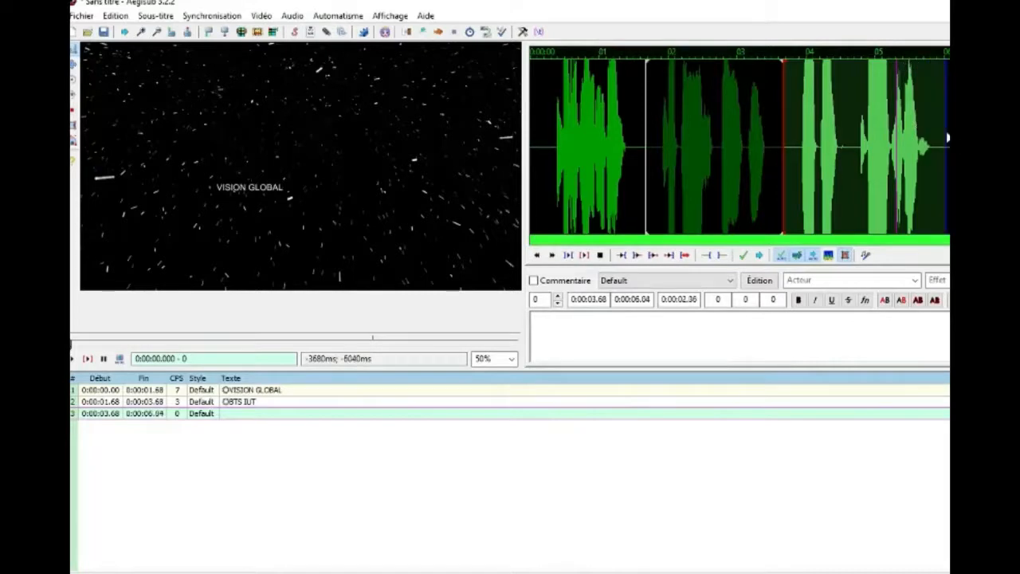
click(569, 256)
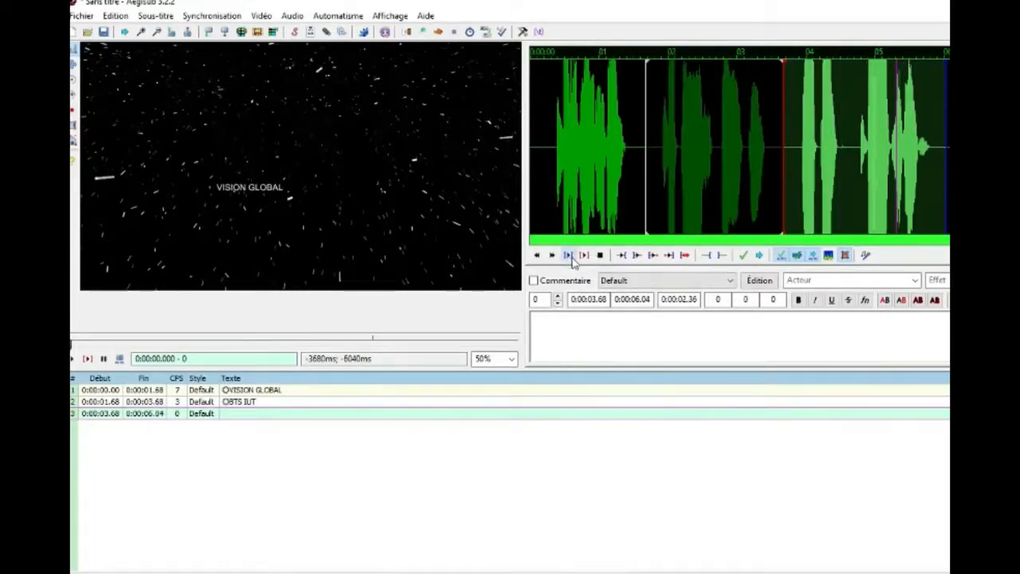
- Paste the copied position and font size tags into the third subtitle line and add the text NATHAN 2019 after them
right_click(548, 317)
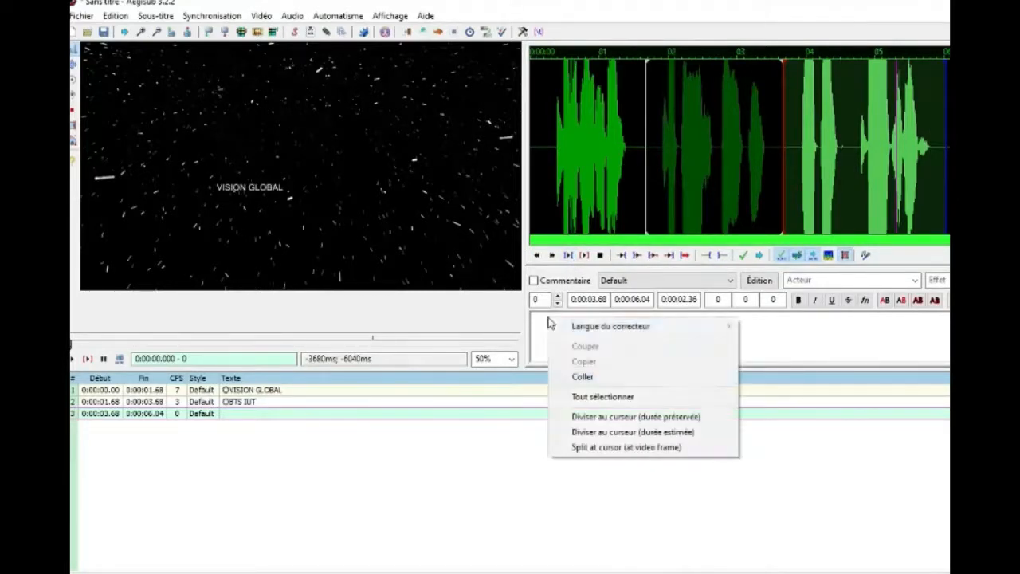
click(576, 376)
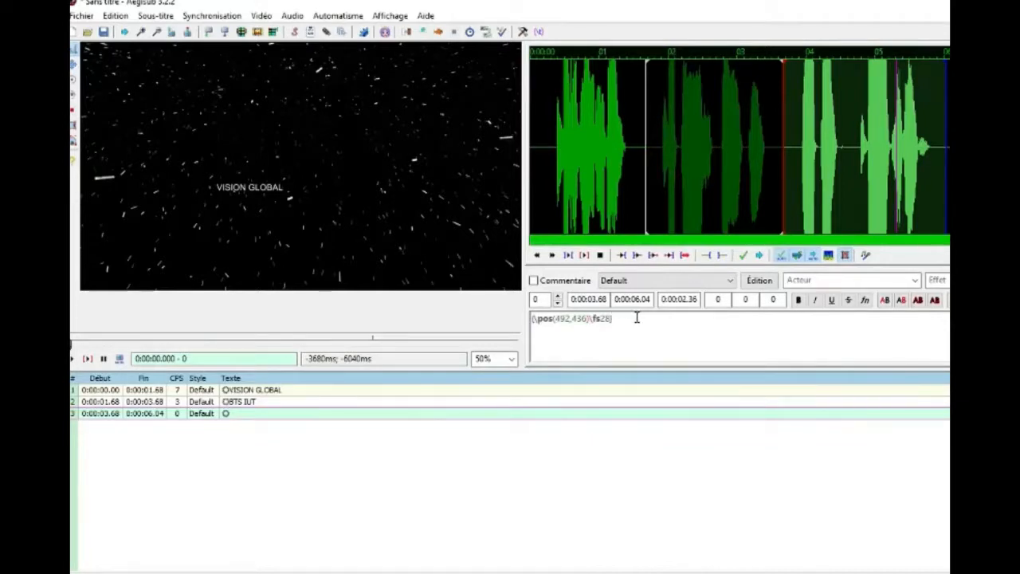
text(NATHAN)
key(Up)
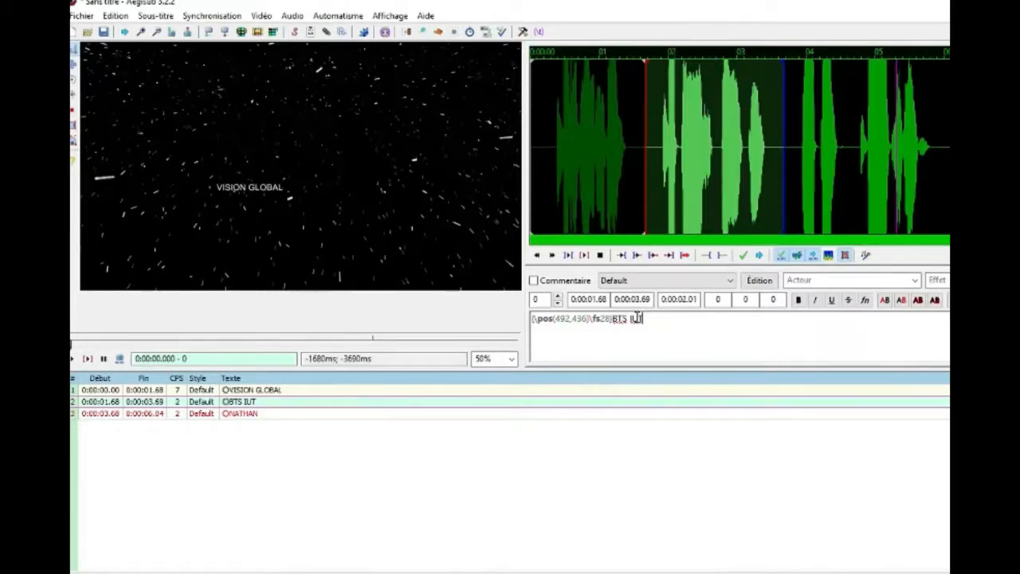
click(314, 416)
click(670, 322)
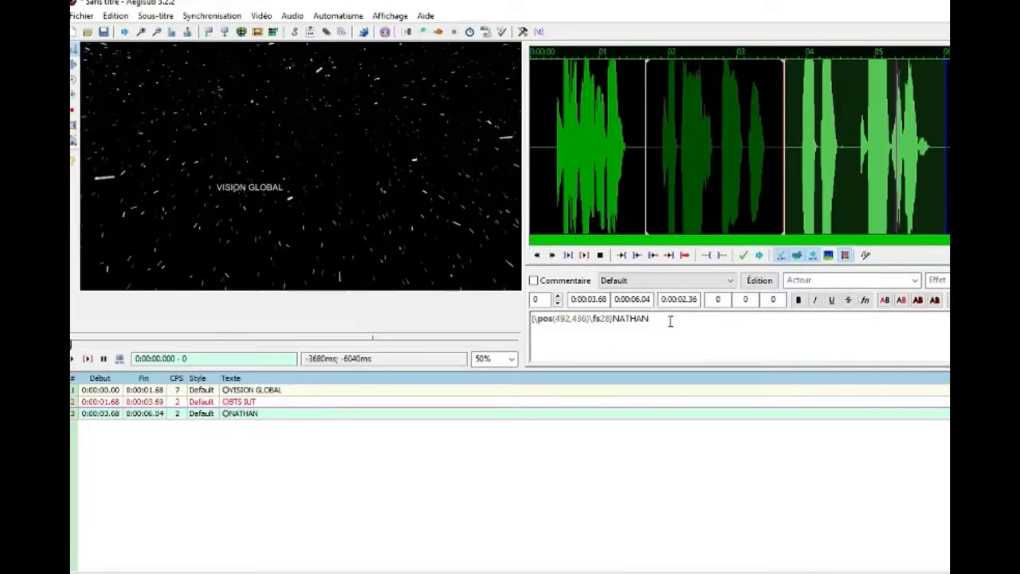
text(2019)
- Commit the third subtitle line and delete the empty fourth line
click(744, 256)
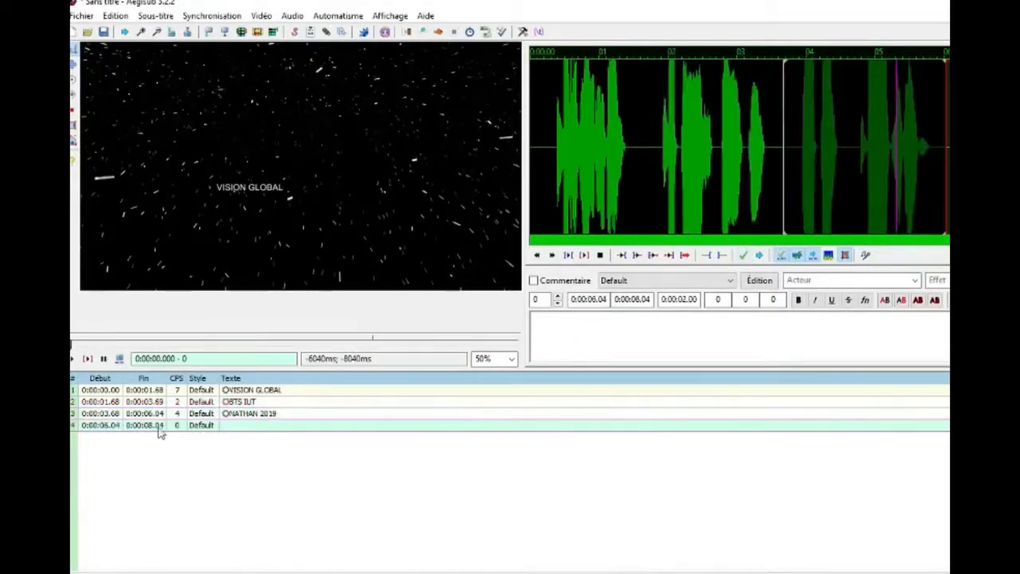
right_click(250, 432)
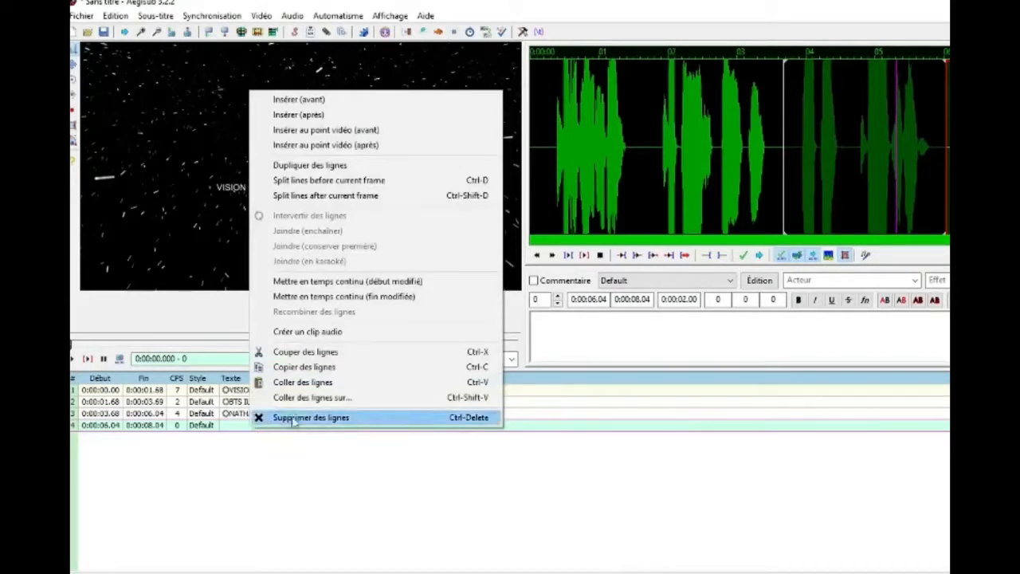
click(294, 419)
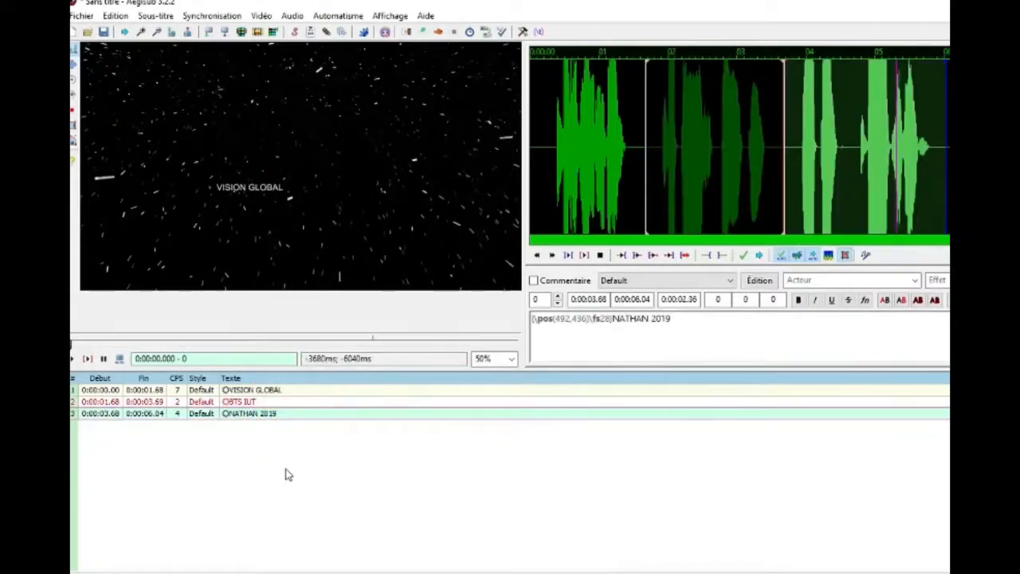
- Replace GLOBAL with ---1--- in the first subtitle's text, after the word VISION
click(271, 394)
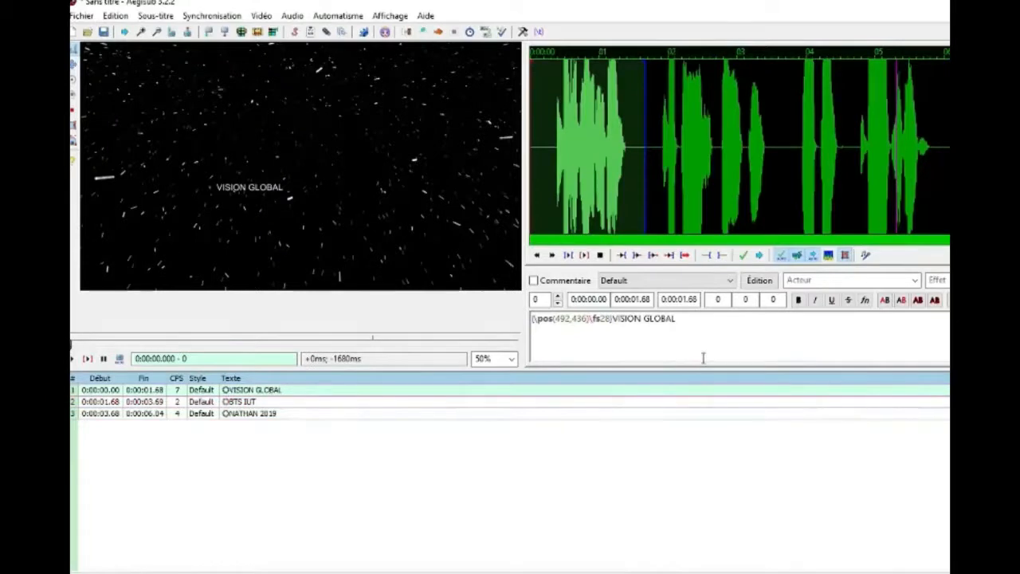
click(734, 317)
drag(645, 318, 677, 320)
text(-)
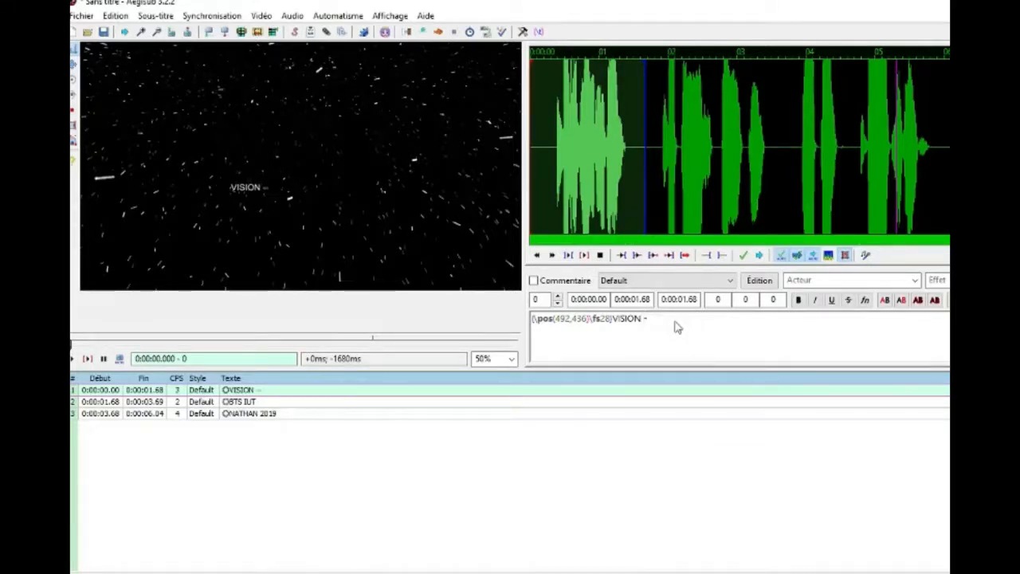
text(-----)
text(1)
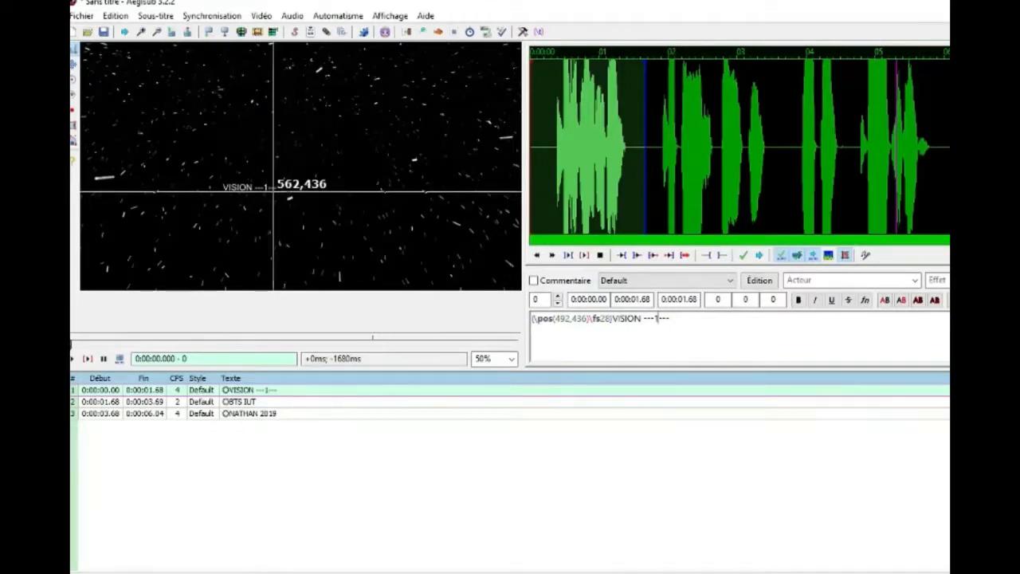
- Append the line break code \N and the text "vision globale" to the end of the first subtitle
click(694, 321)
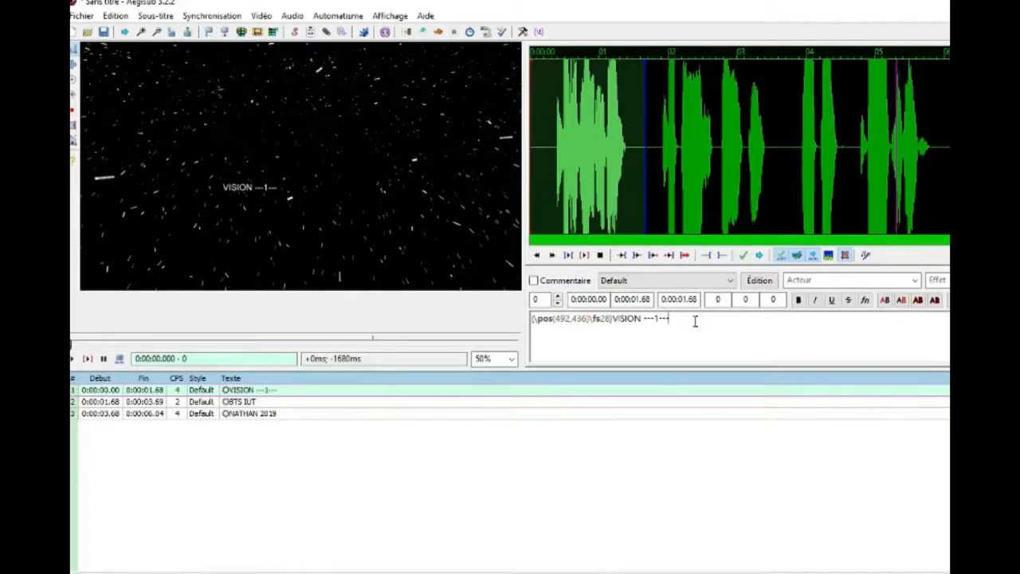
text(\Nvi)
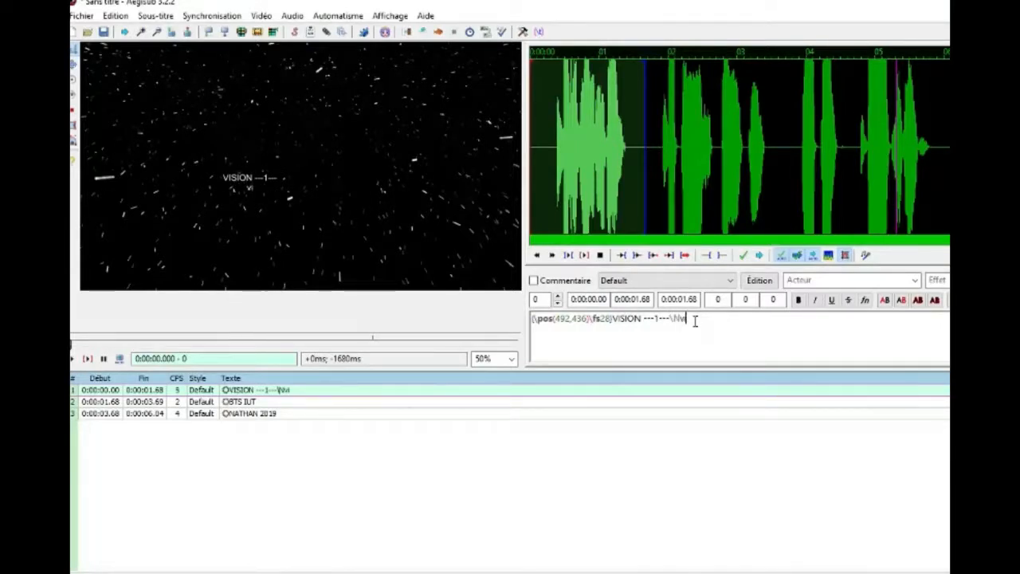
text(sion glo)
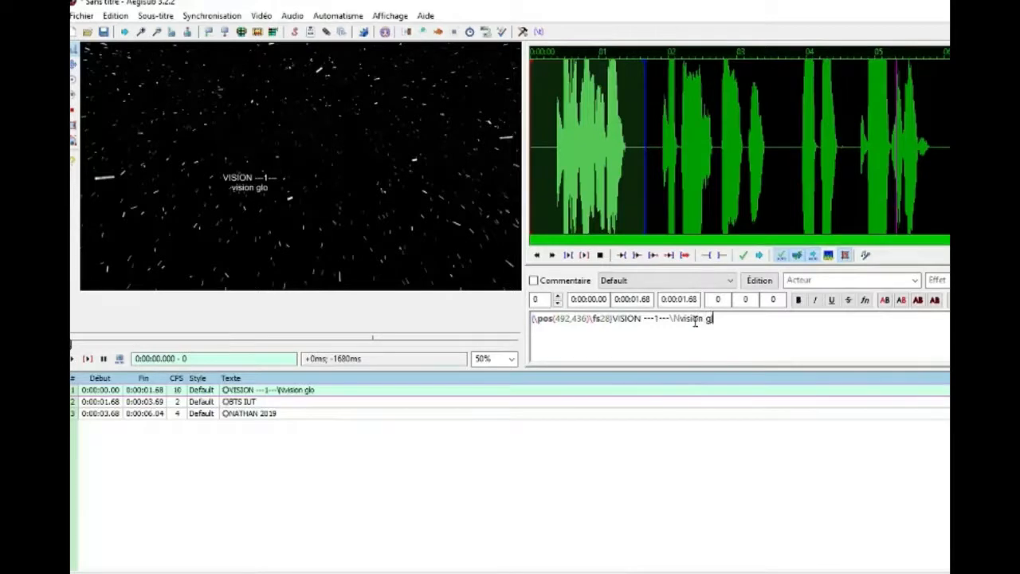
text(bale)
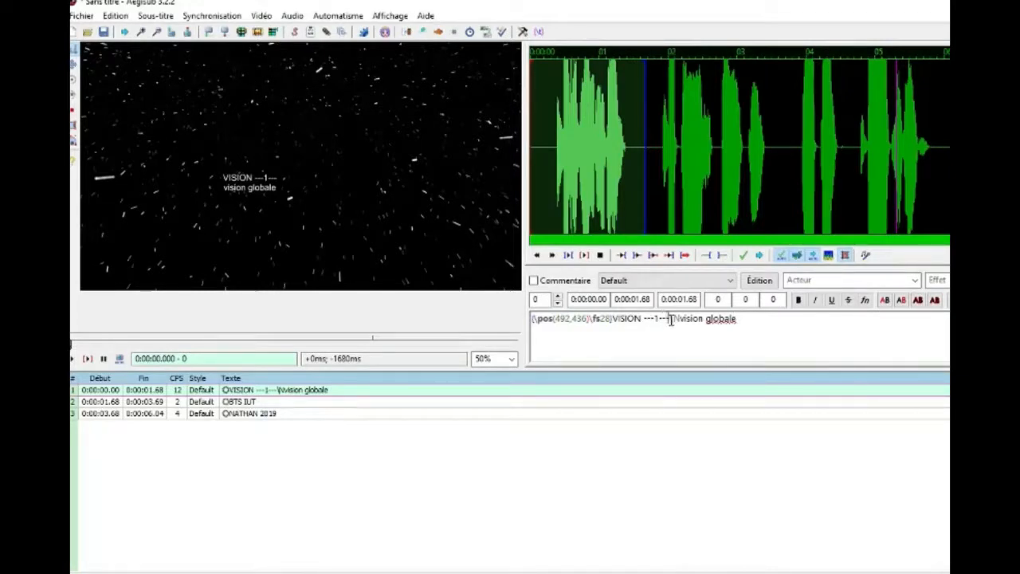
drag(670, 319, 681, 320)
click(672, 319)
- Save the subtitles as an Advanced Substation Alpha file named "essai sous titres" in the ESSAI SOUS TITRES AUDIO folder
click(81, 16)
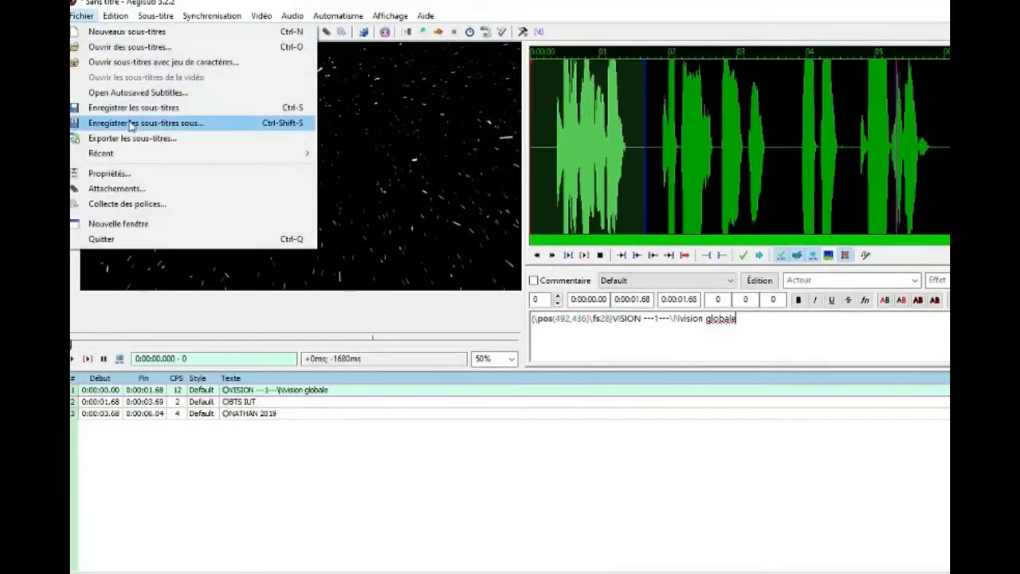
click(131, 124)
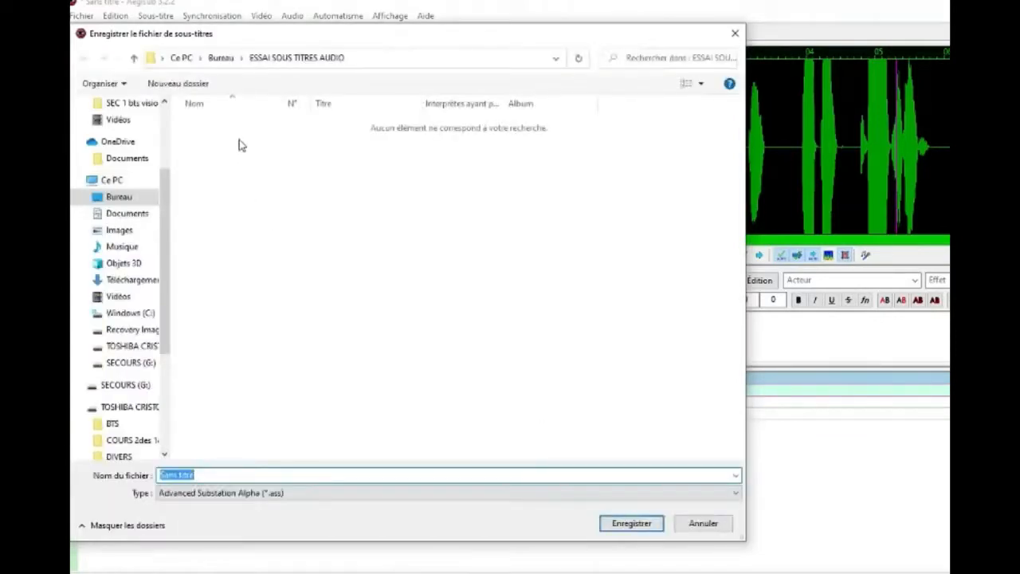
text(dssai so)
text(us)
text( titres)
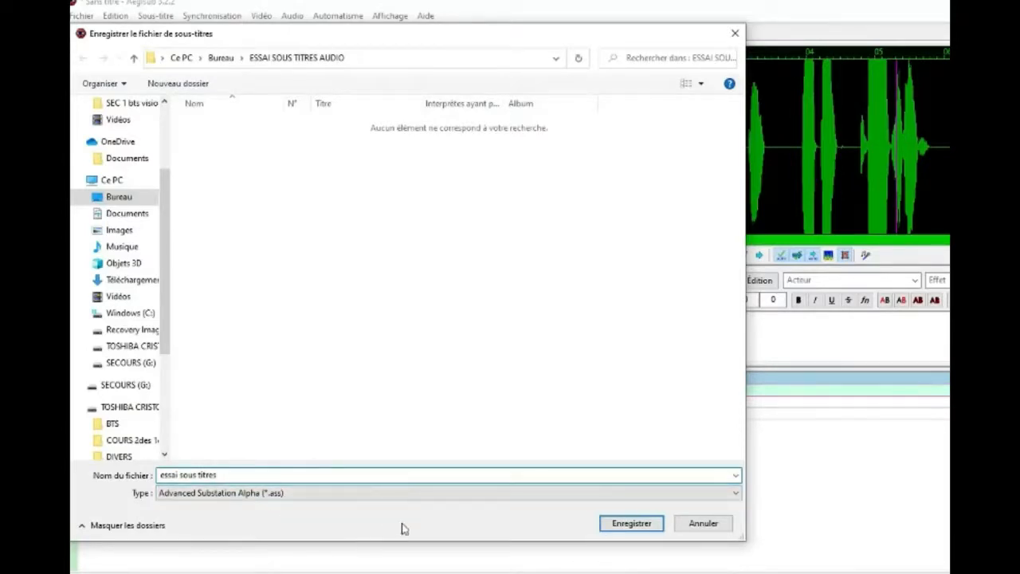
click(623, 530)
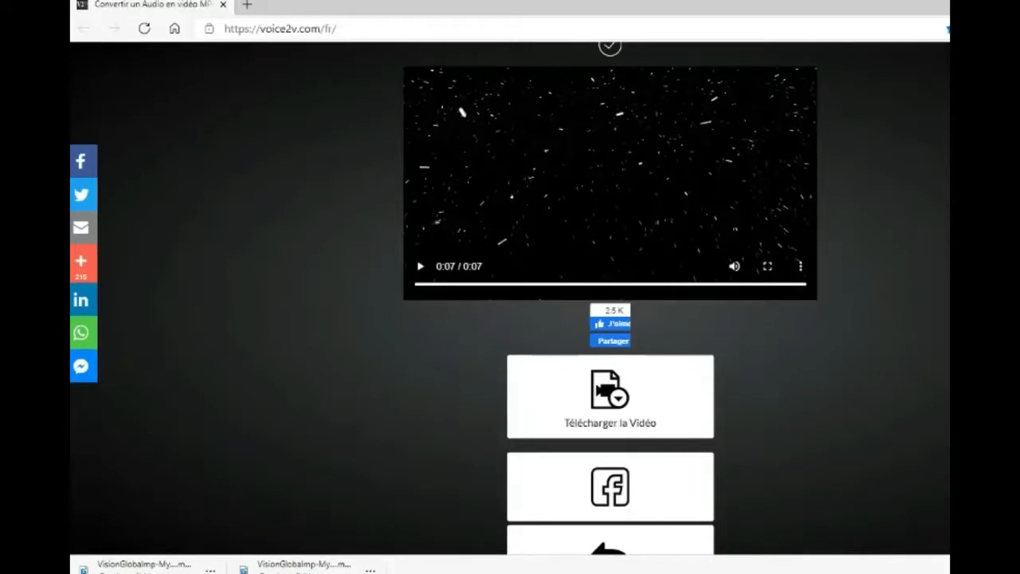
- Start Avidemux and open the video VisionGlobalmp-MyVideo-Voice2v-com.mp4 from the Téléchargements folder
key(super)
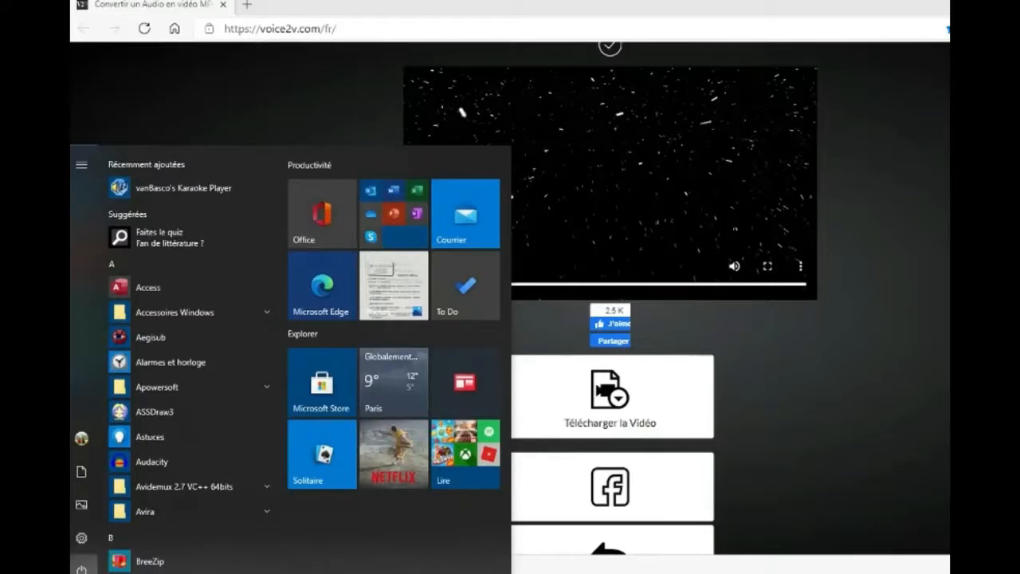
click(268, 488)
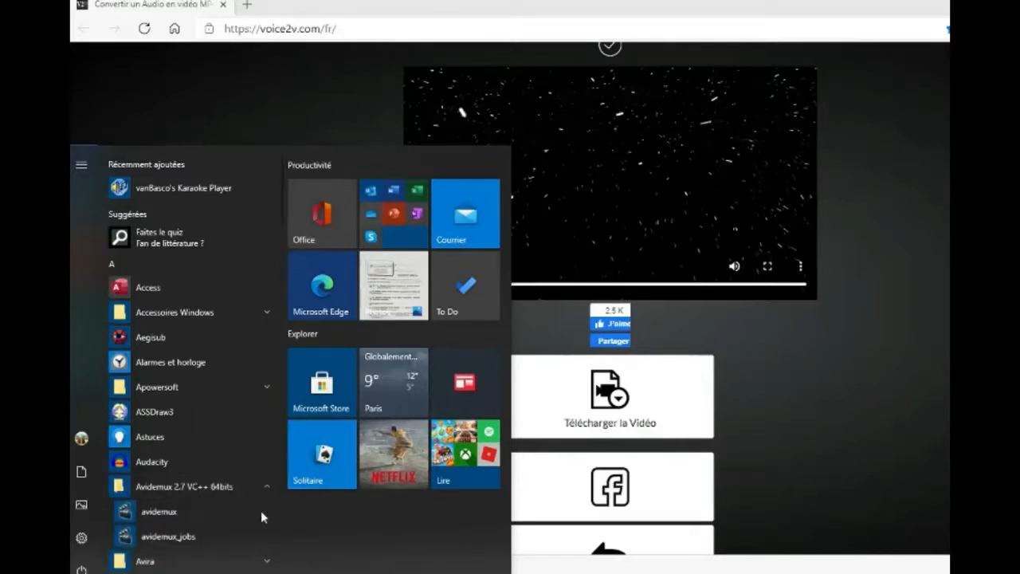
click(260, 510)
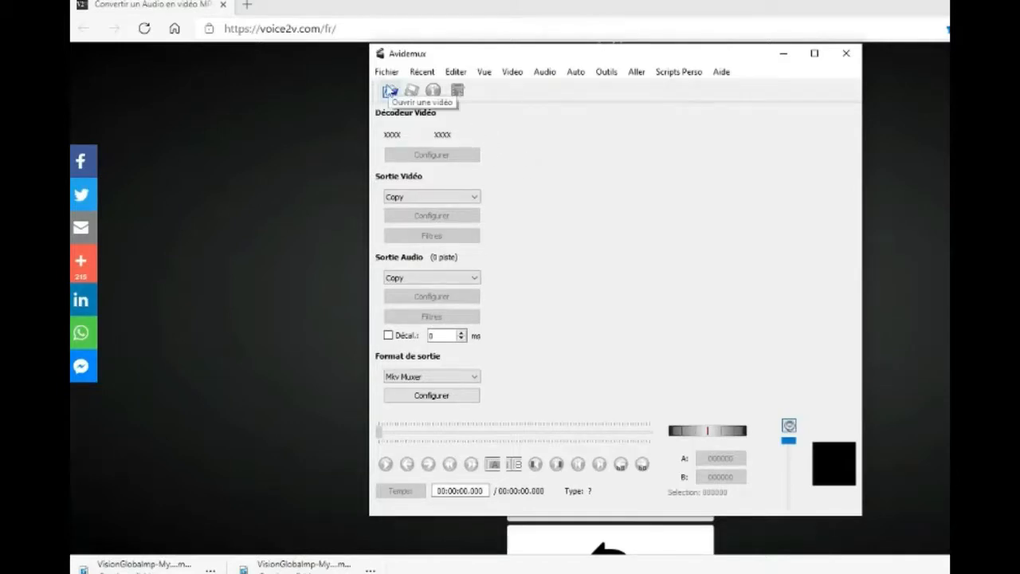
click(392, 94)
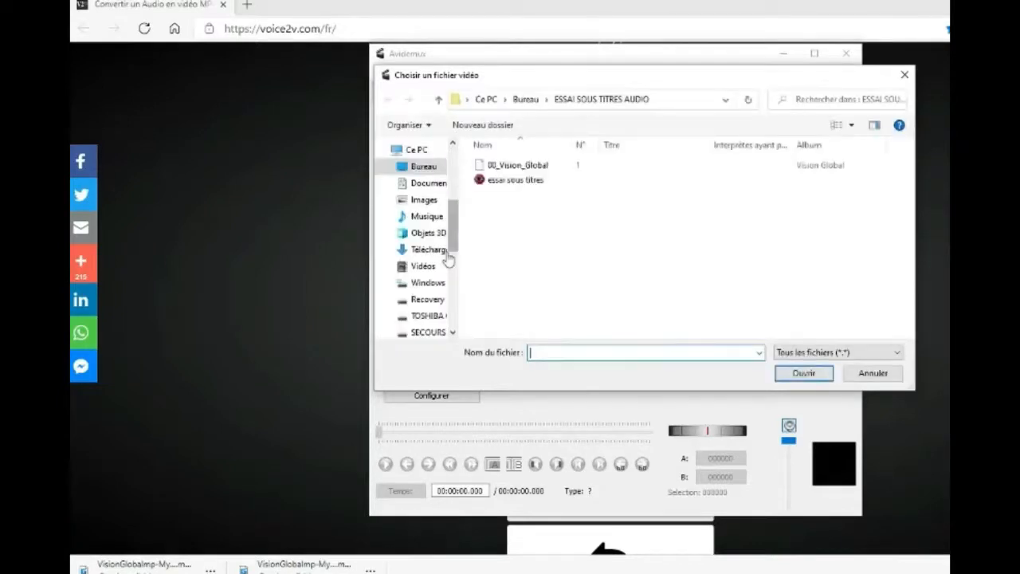
click(441, 251)
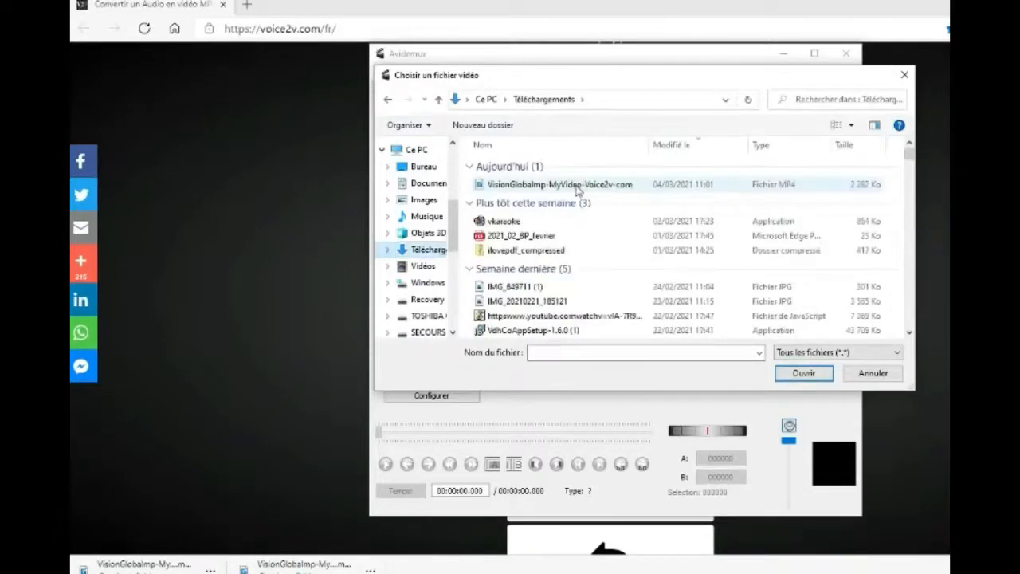
click(579, 188)
double_click(579, 188)
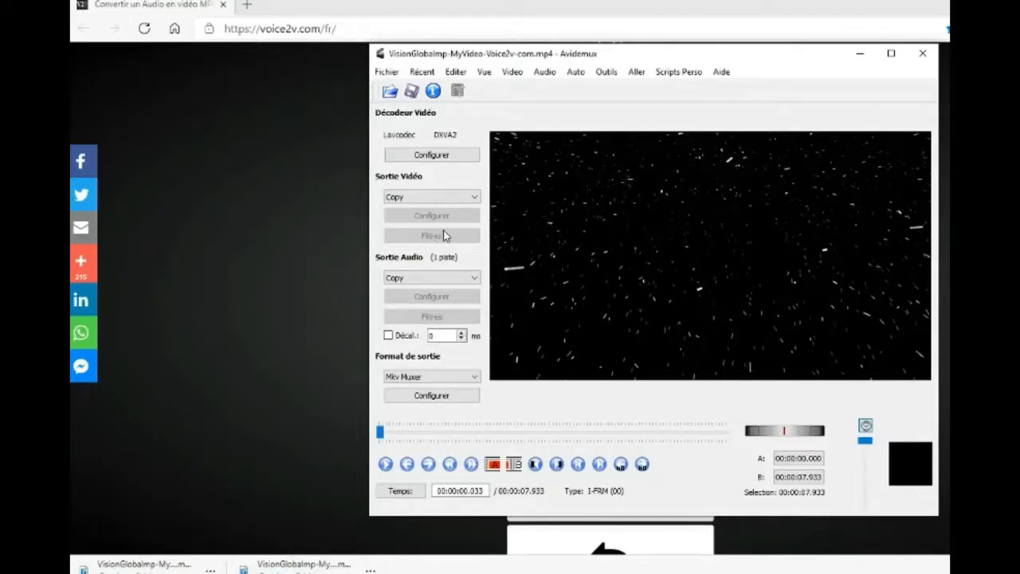
- Set the video output to Mpeg4 ASP (xvid4) and the output format to MP4 Muxer
click(474, 197)
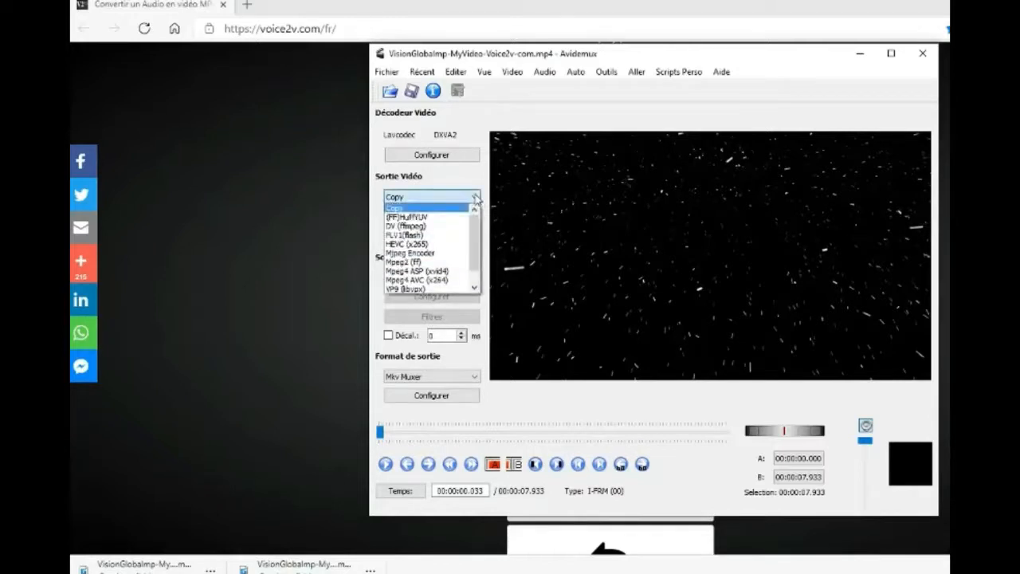
click(457, 274)
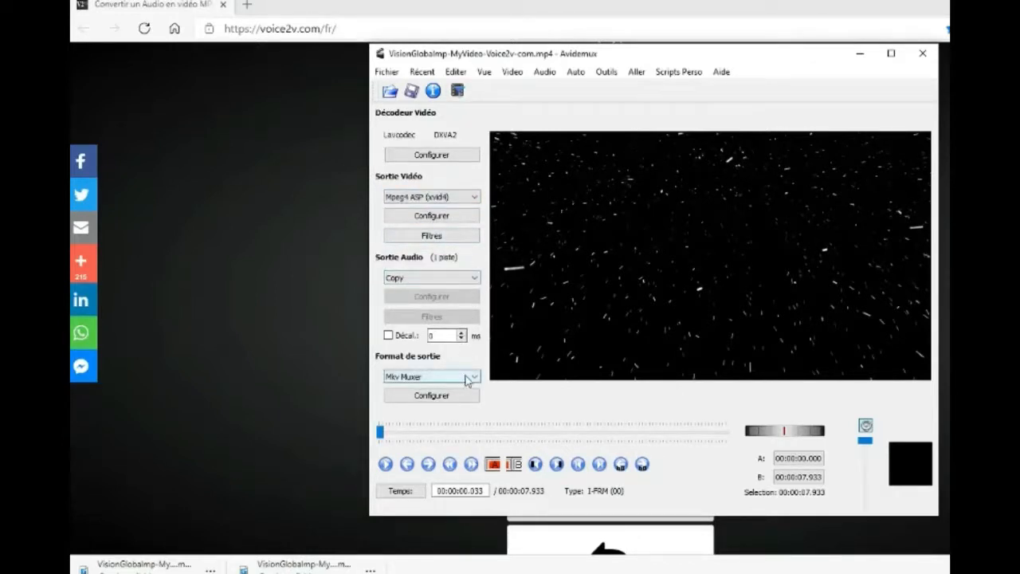
click(475, 379)
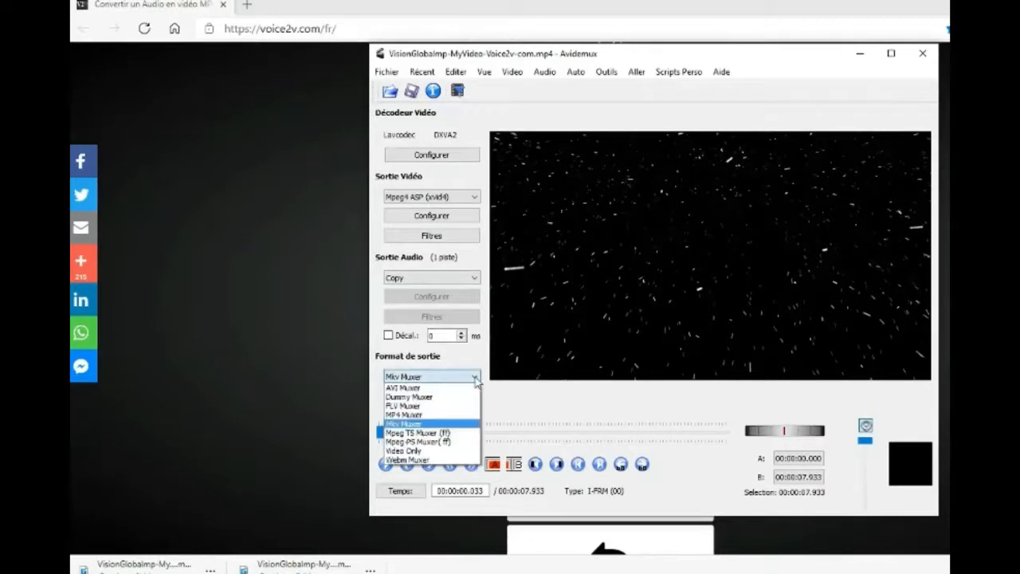
click(471, 415)
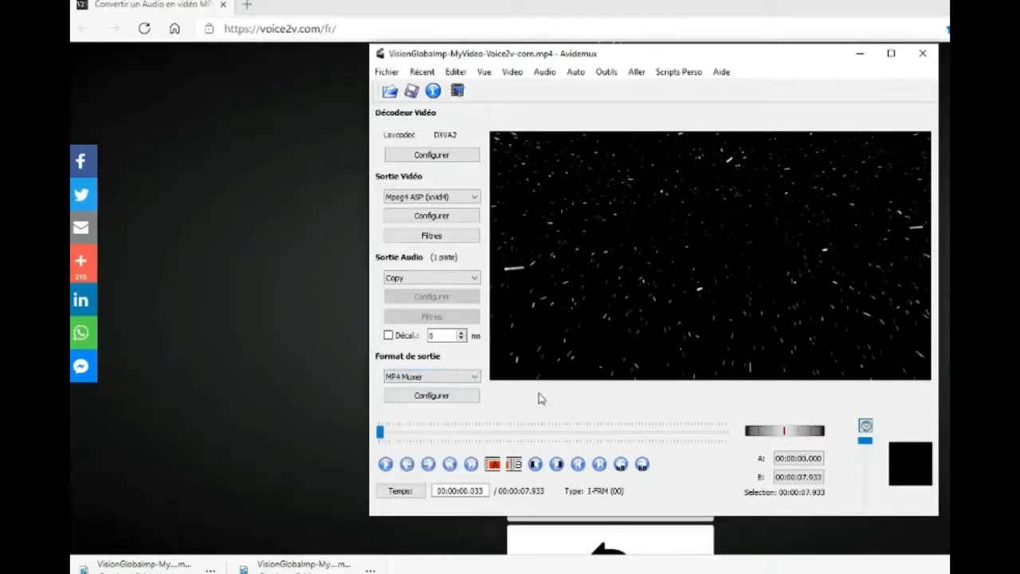
- Add the SSA/ASS/SRT subtitle filter with the subtitle file "essai sous titres" from the ESSAI SOUS TITRES AUDIO folder in Bureau
click(449, 237)
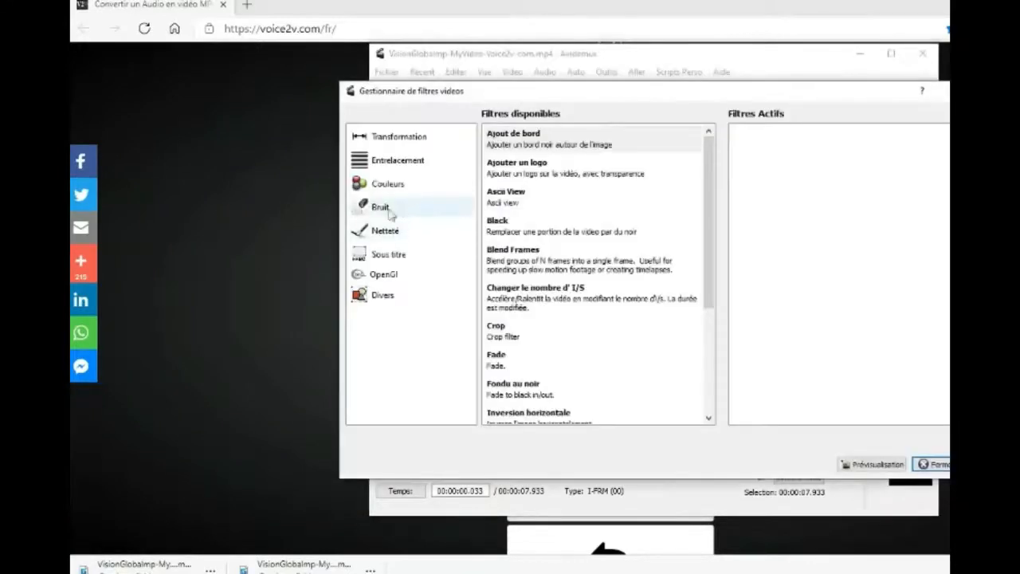
click(368, 258)
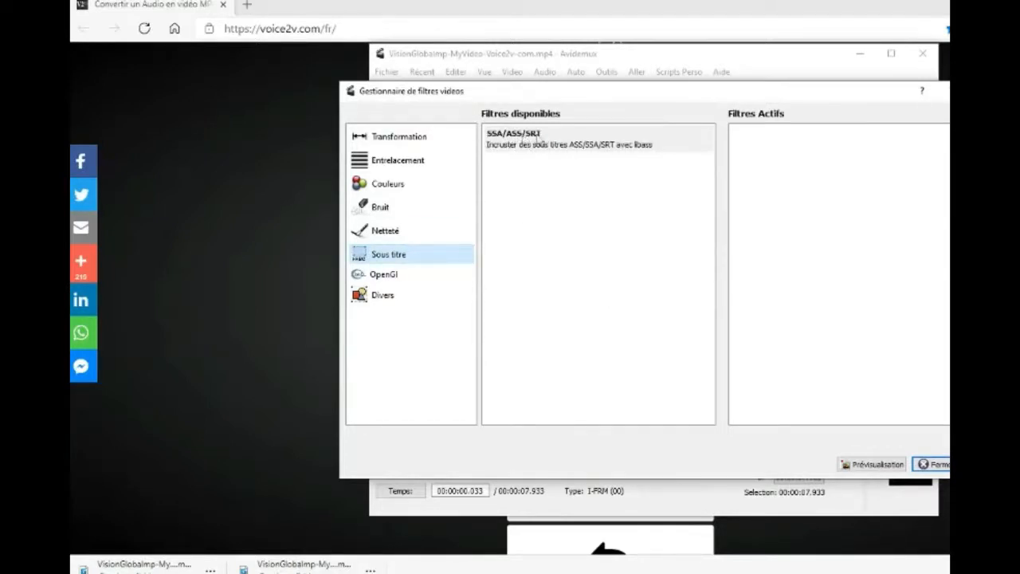
click(571, 146)
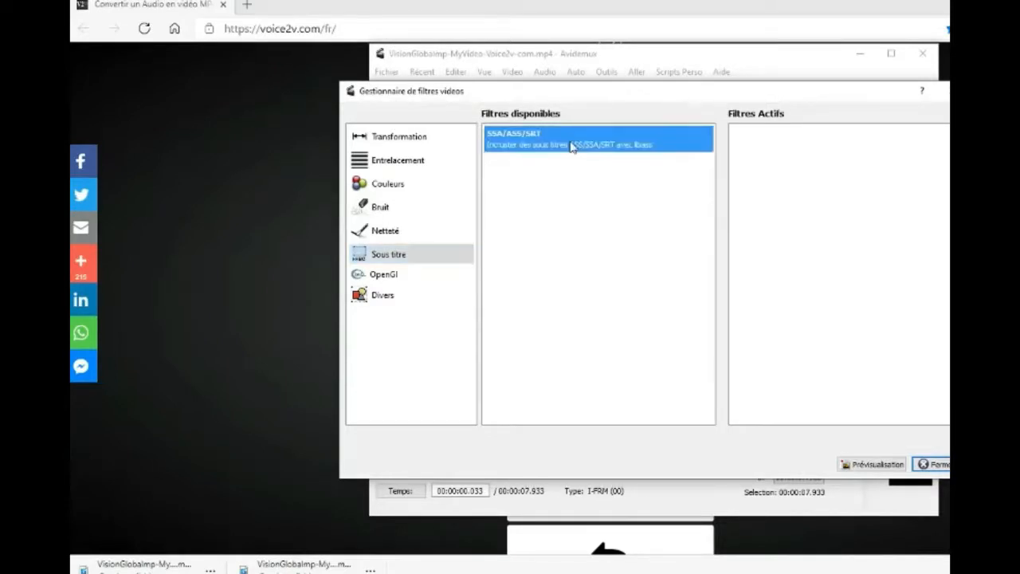
double_click(571, 147)
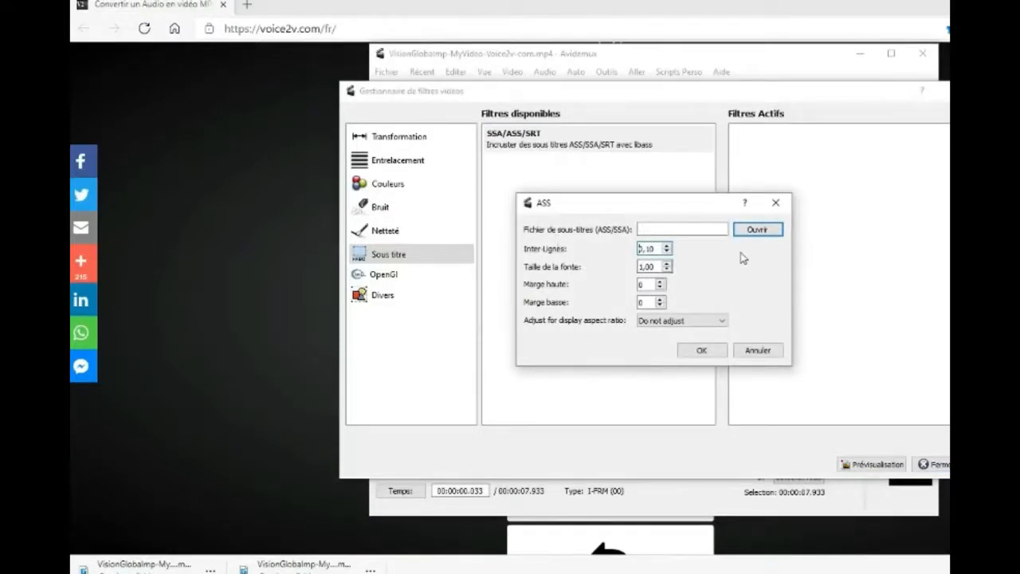
click(774, 230)
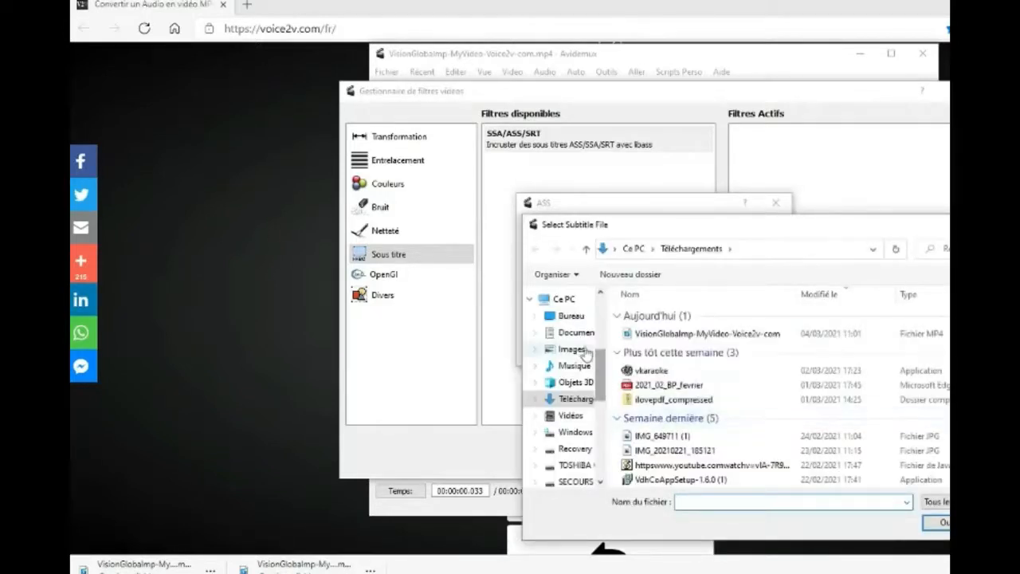
click(568, 316)
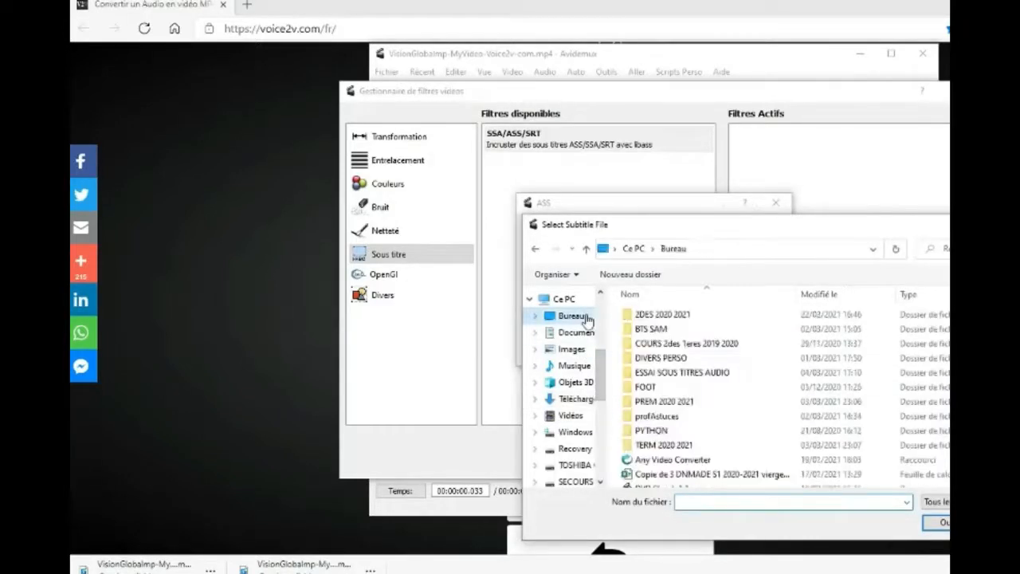
double_click(673, 372)
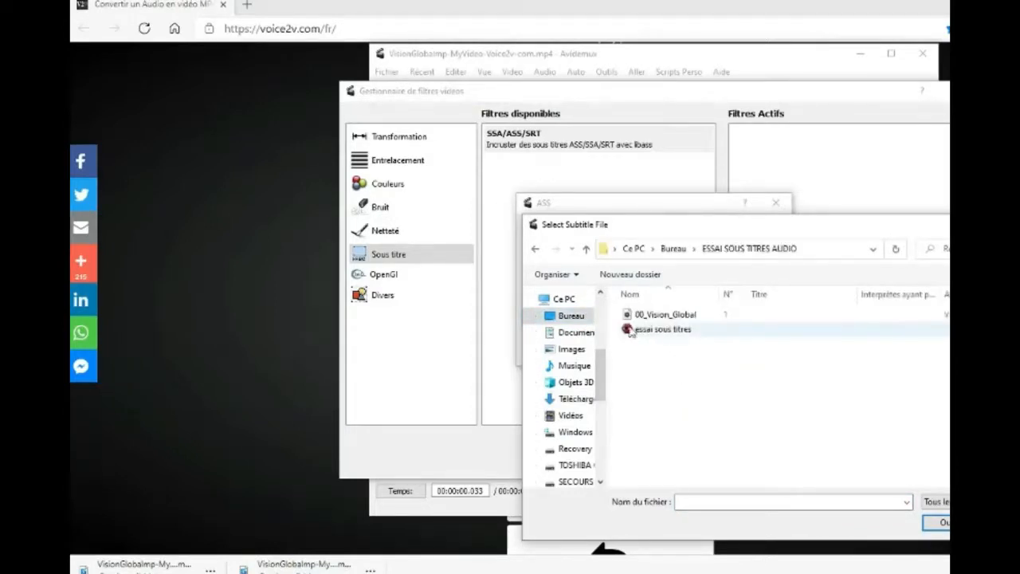
double_click(663, 329)
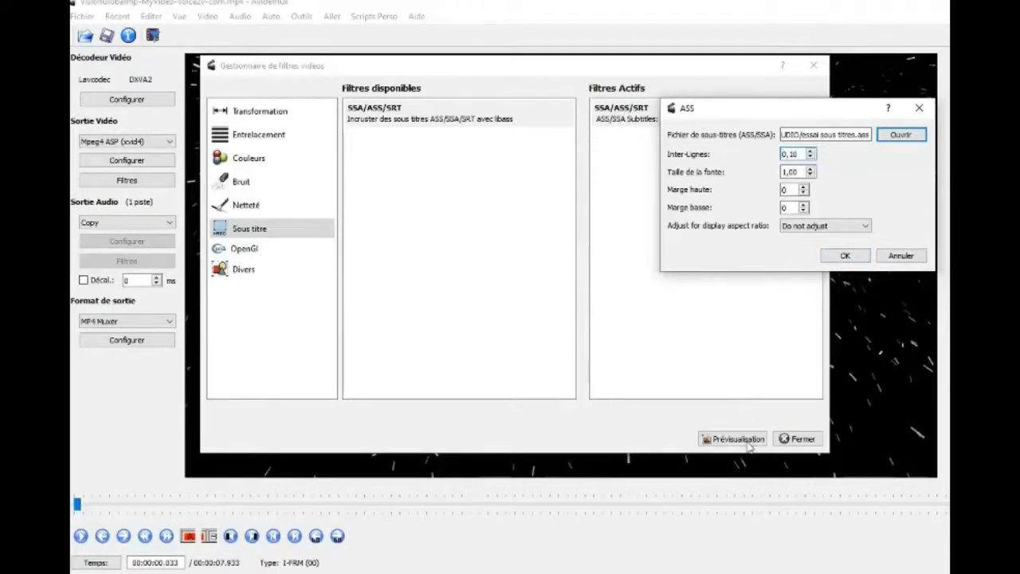
- Play the filter preview to check the embedded subtitles, and close the preview and the video filter manager
click(763, 573)
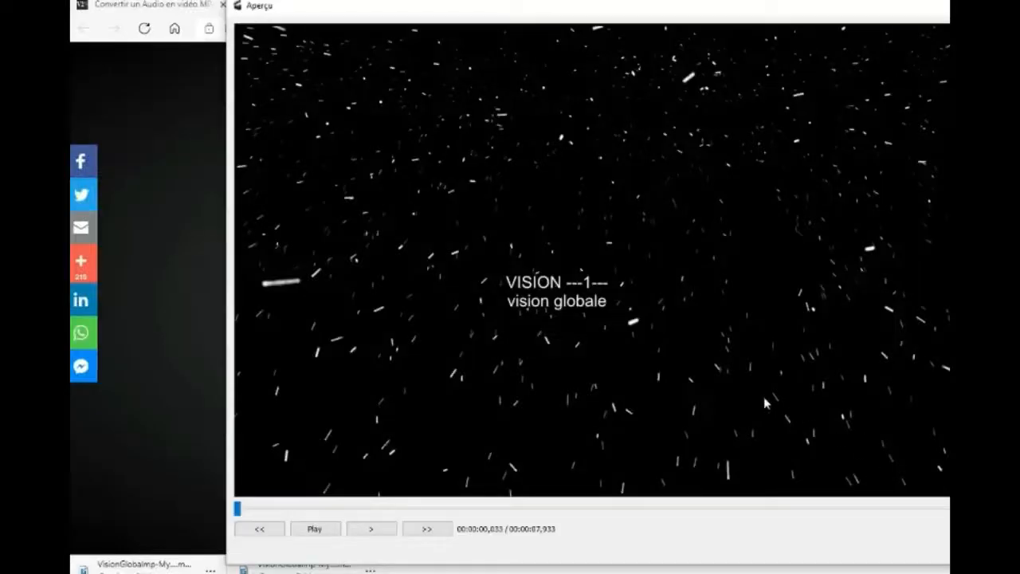
click(315, 529)
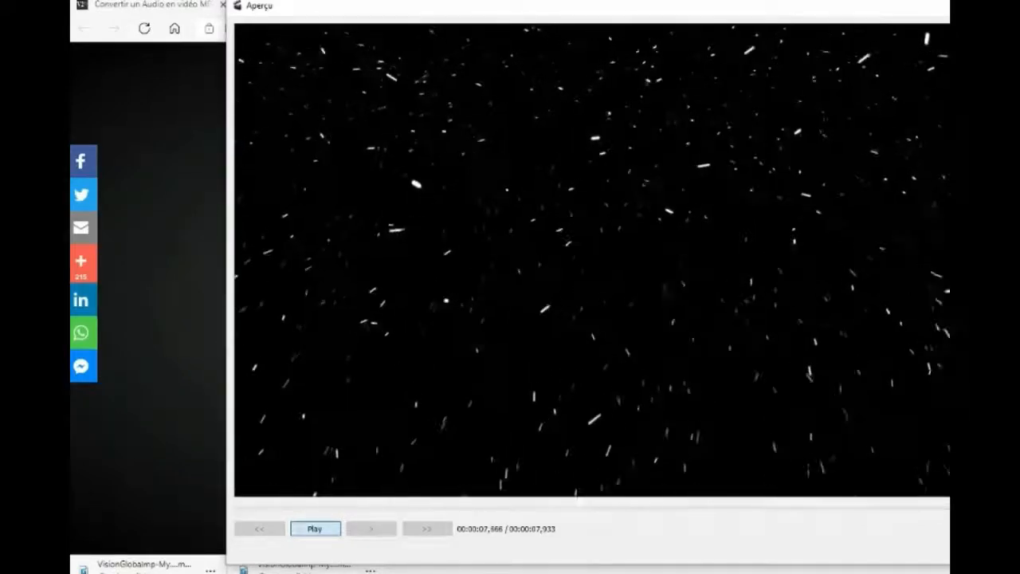
click(949, 550)
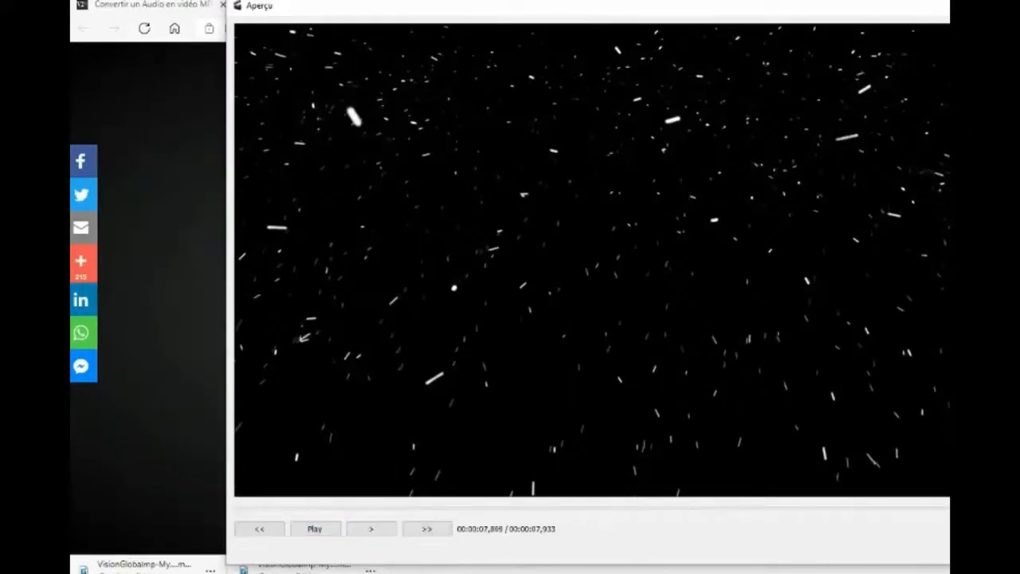
click(939, 464)
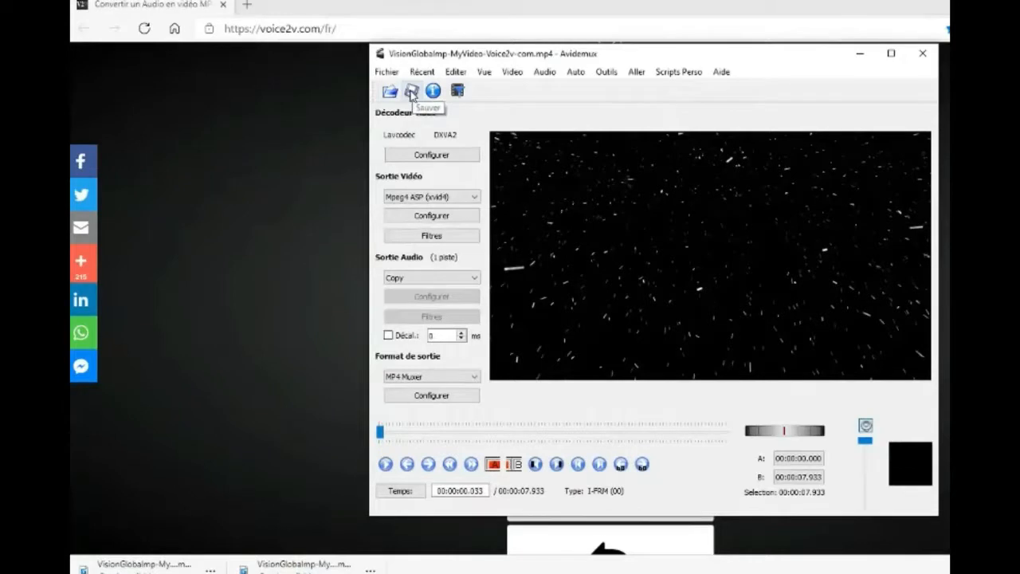
- Save the subtitled video as the MP4 file "Vision Global essai sous titres" in the ESSAI SOUS TITRES AUDIO folder and close Avidemux
click(411, 93)
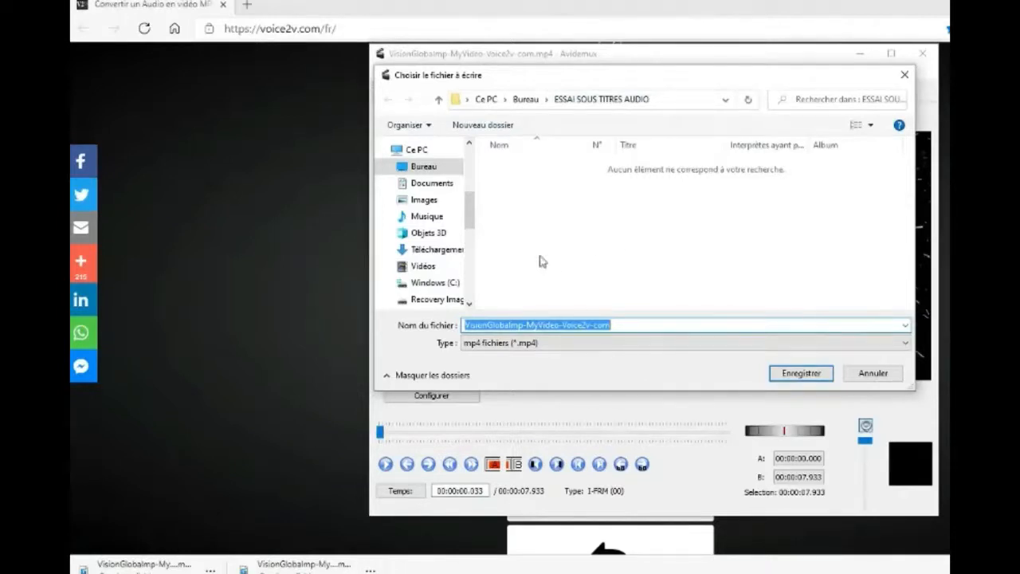
click(488, 325)
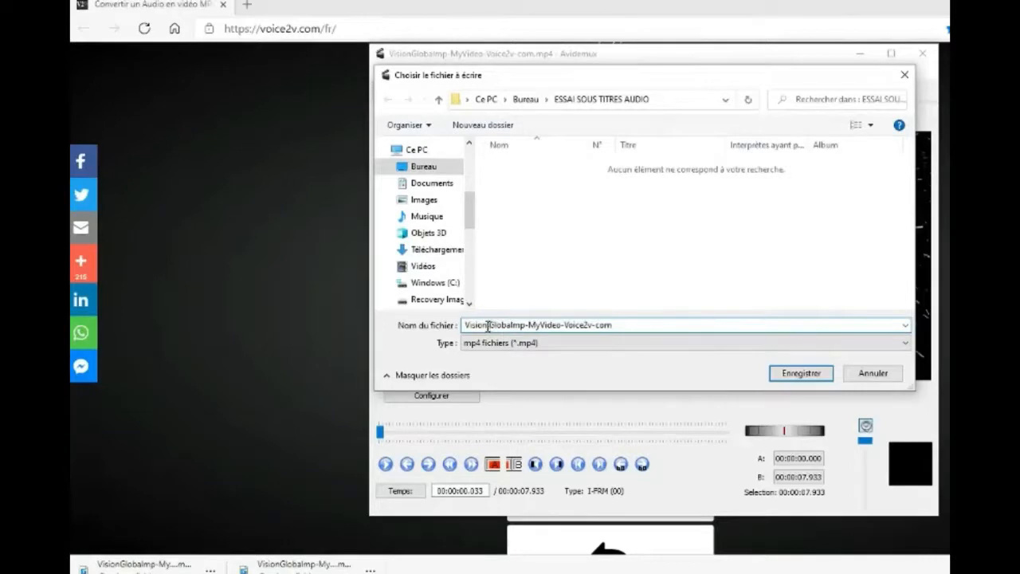
drag(512, 325, 651, 326)
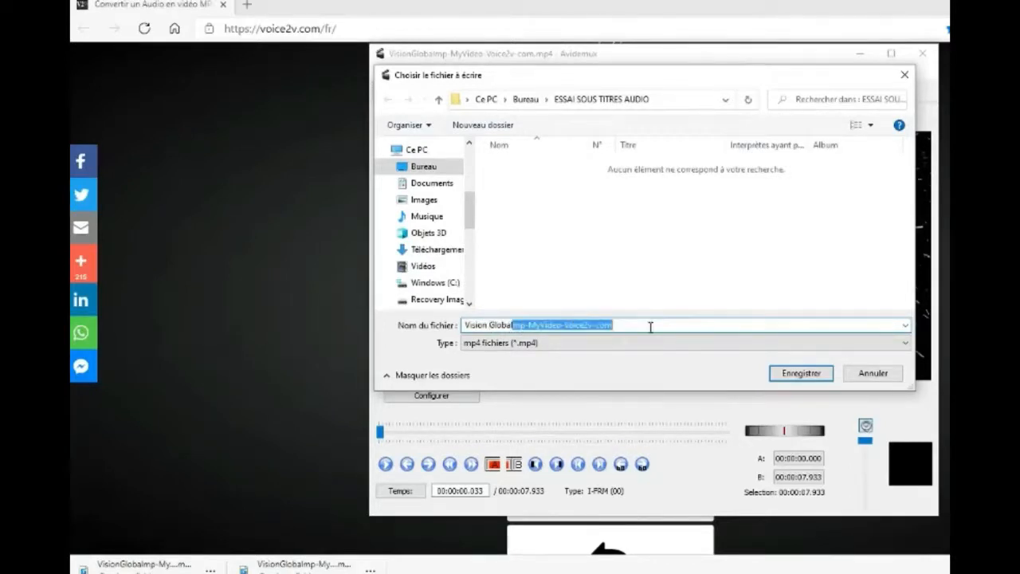
key(BackSpace)
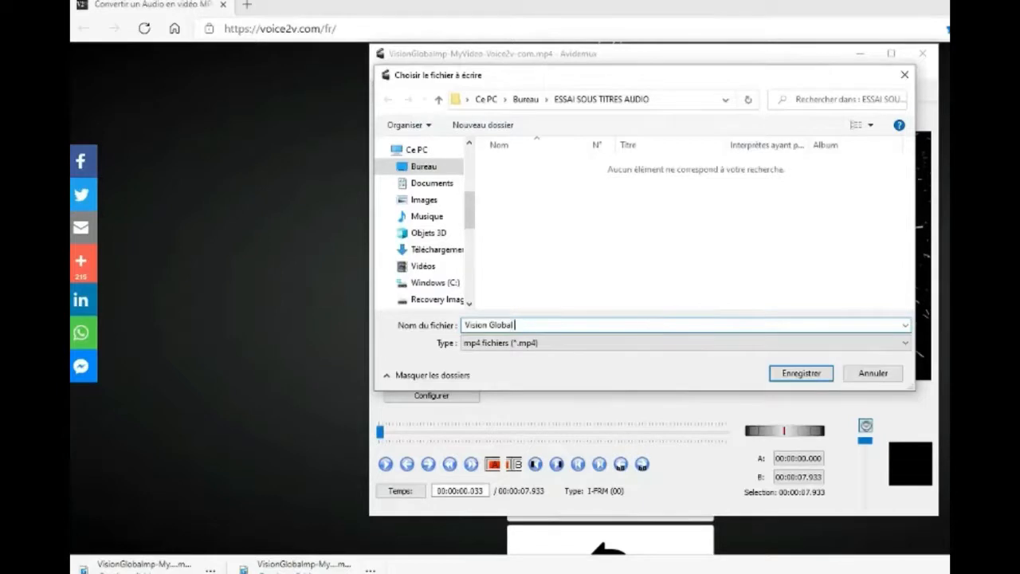
text(essai)
text(sous titres)
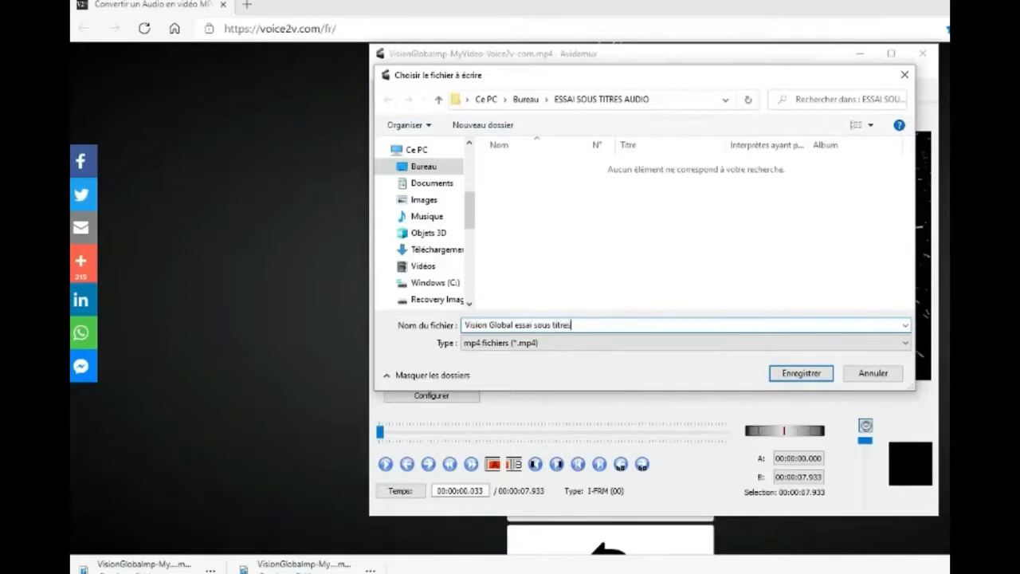
click(800, 374)
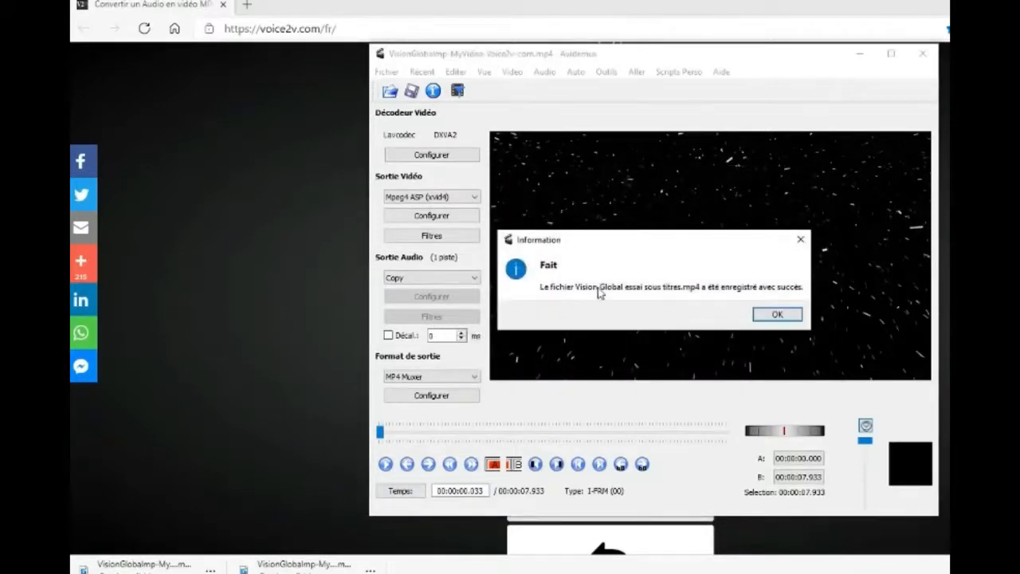
click(774, 315)
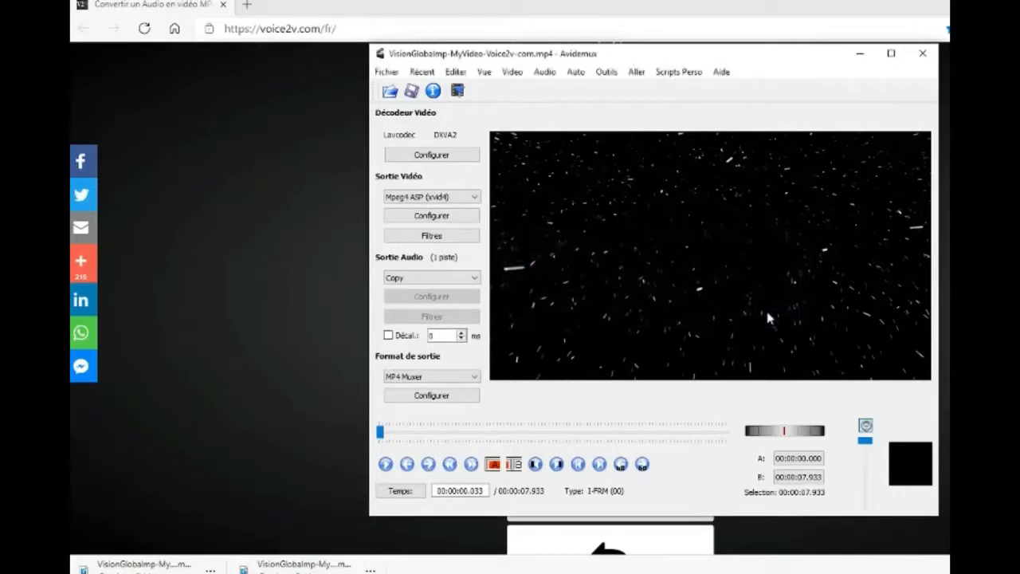
click(925, 54)
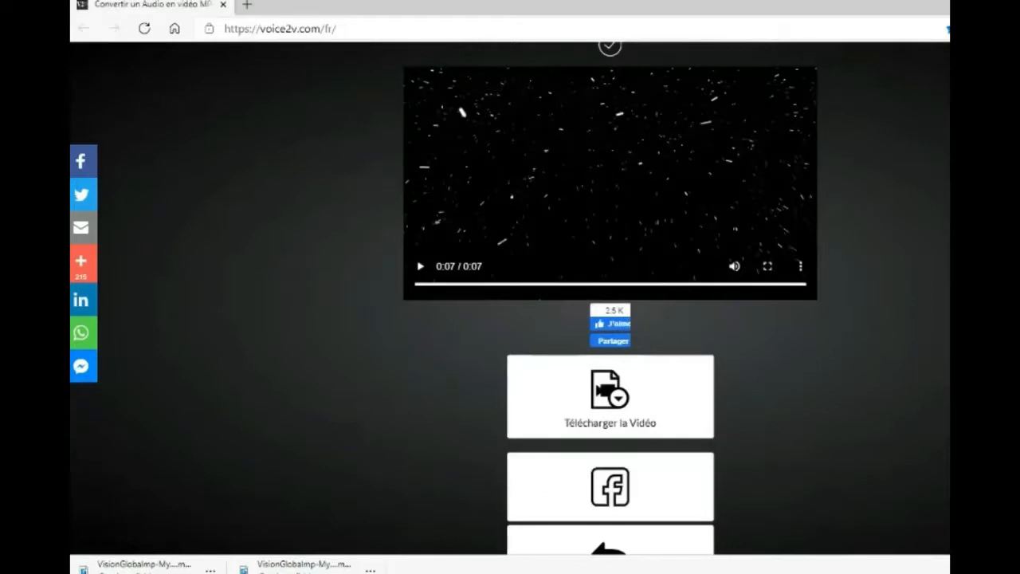
- Switch to the ESSAI SOUS TITRES AUDIO folder in File Explorer and open the video "Vision Global essai sous titres" with VLC media player
mouse_move(452, 573)
click(411, 567)
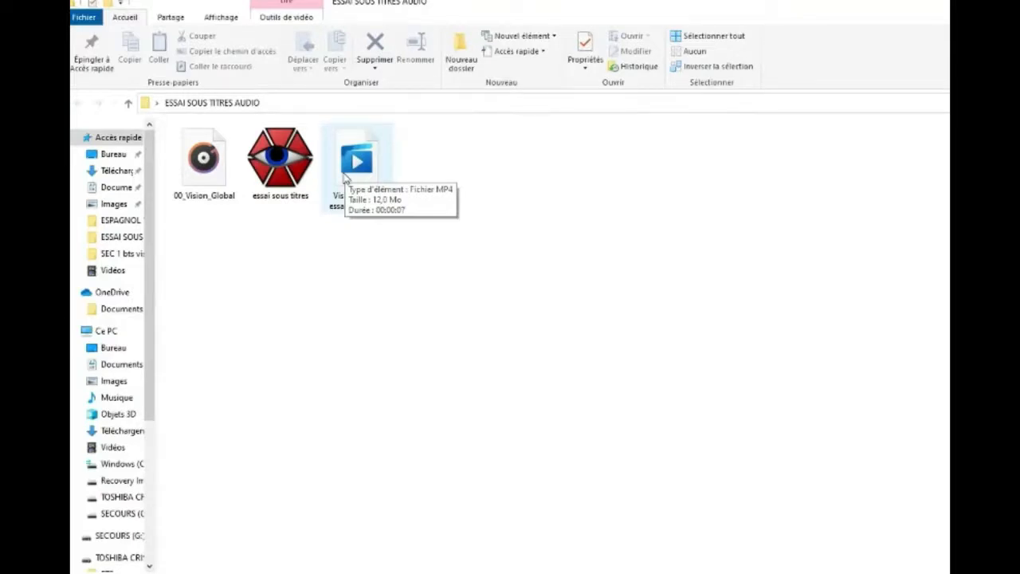
double_click(345, 178)
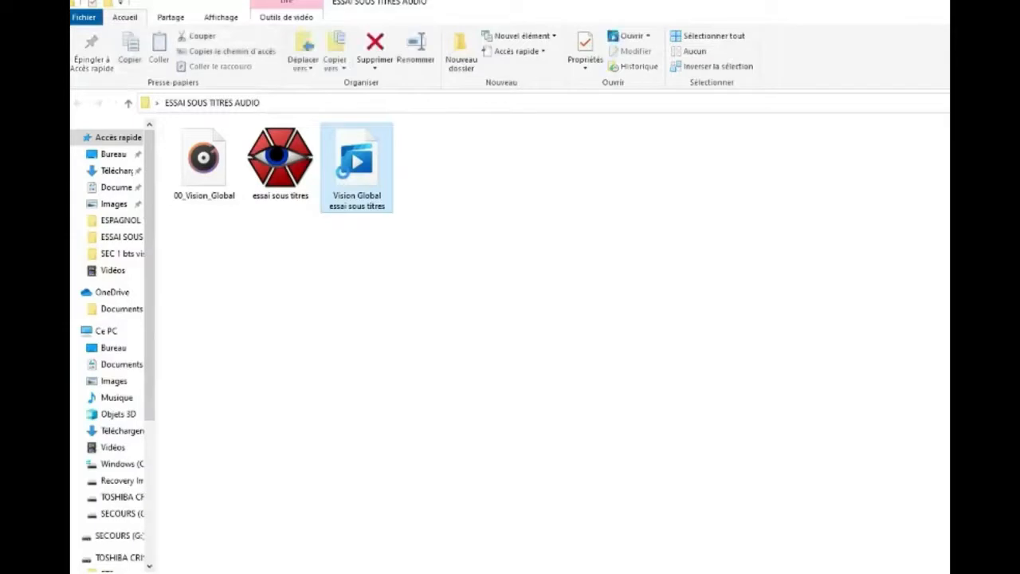
right_click(343, 172)
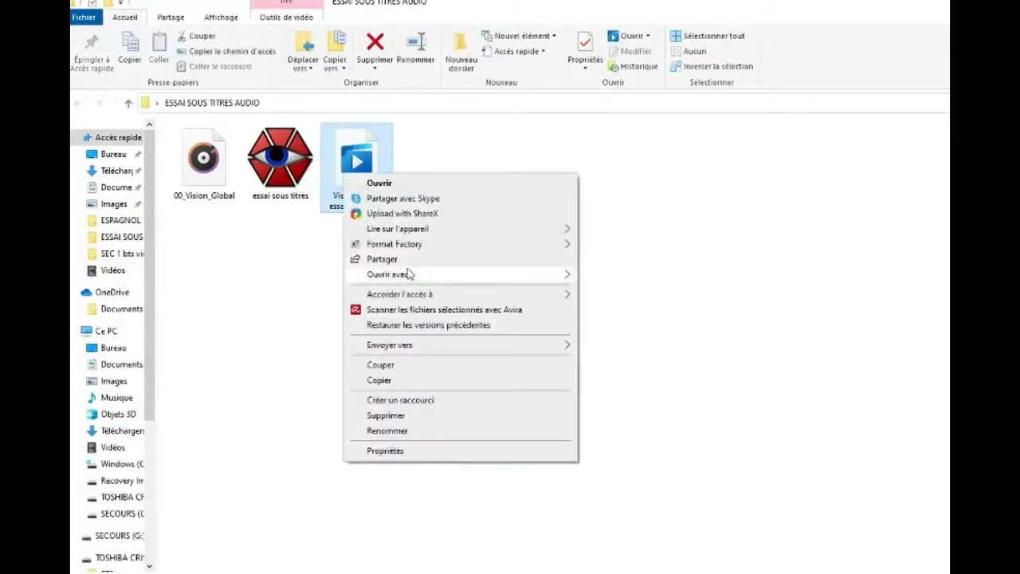
mouse_move(409, 274)
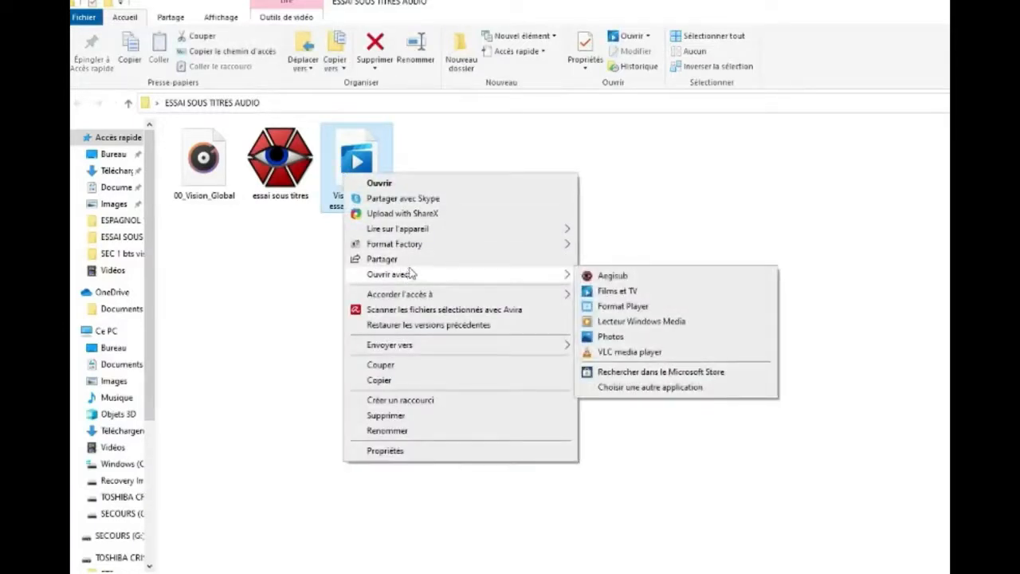
click(733, 356)
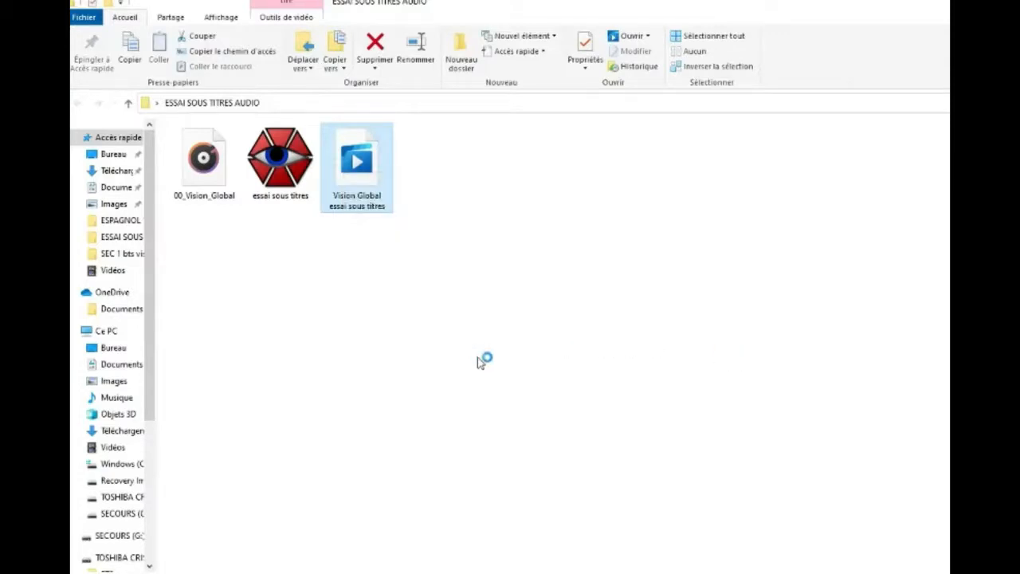